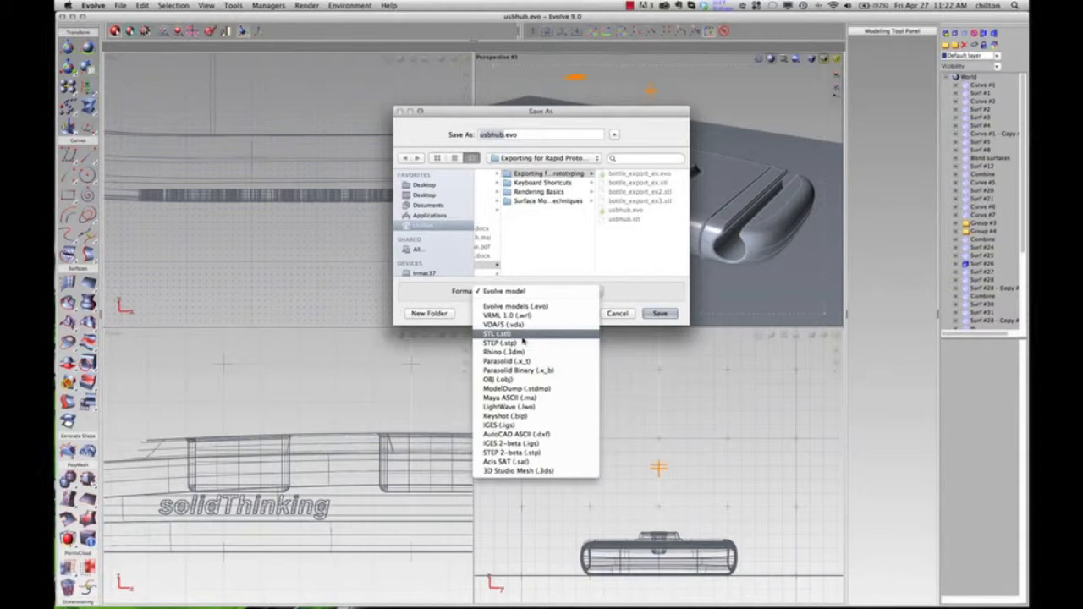
# Review the entity, tessellation and format options for exporting the usbhub model to STL, and cancel the export.
pyautogui.click(659, 314)
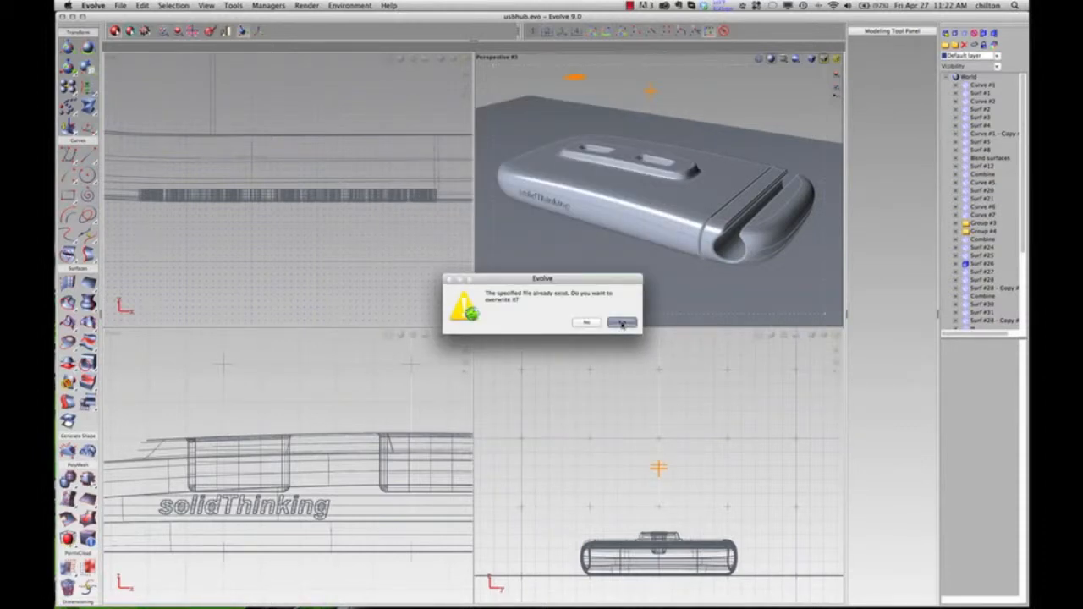
pyautogui.click(622, 322)
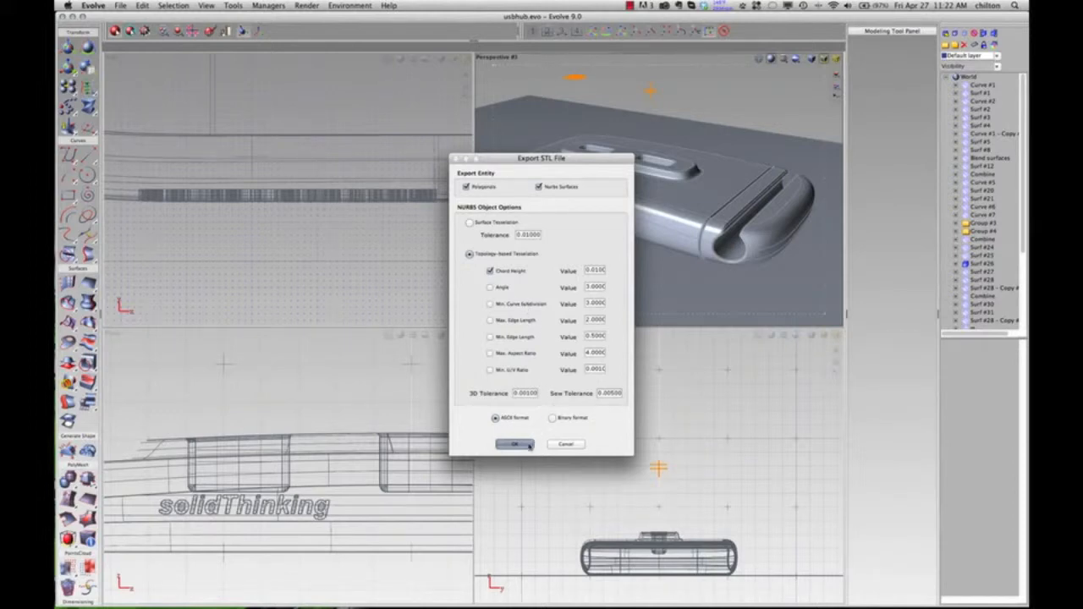
pyautogui.click(562, 445)
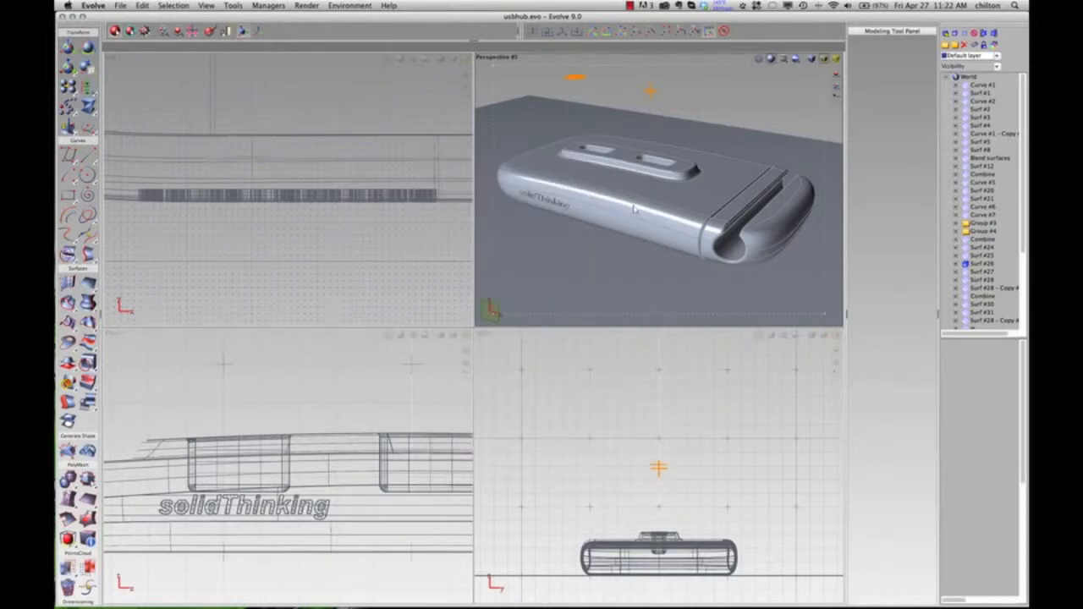
# Convert the USB hub's main body into a polygon mesh with PolyMesh from Nurbs.
pyautogui.click(582, 213)
pyautogui.moveTo(673, 190); pyautogui.dragTo(645, 198, button='middle')
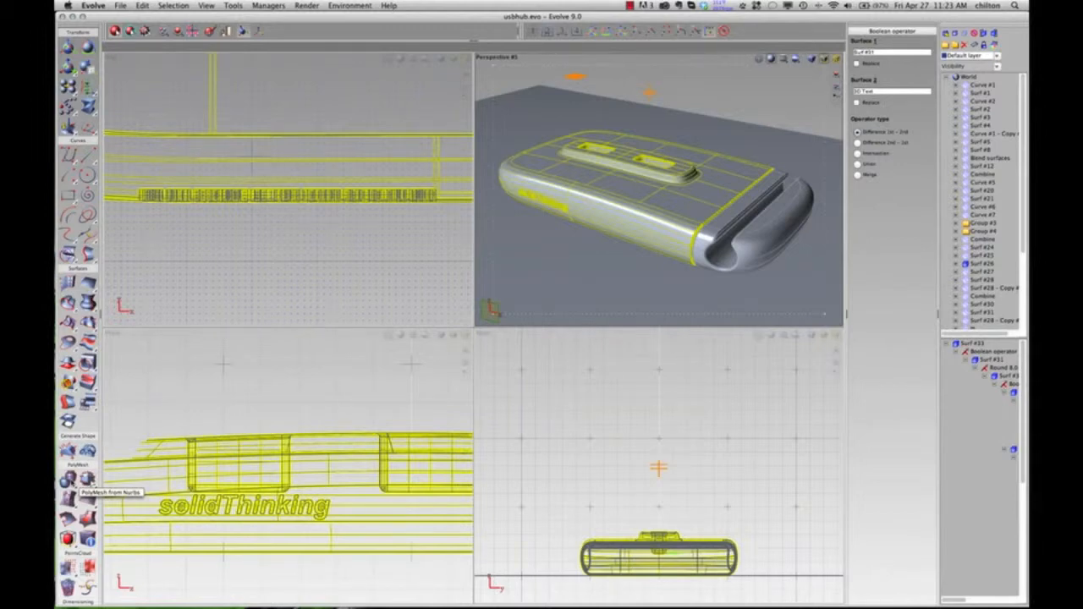
pyautogui.click(87, 478)
pyautogui.click(618, 208)
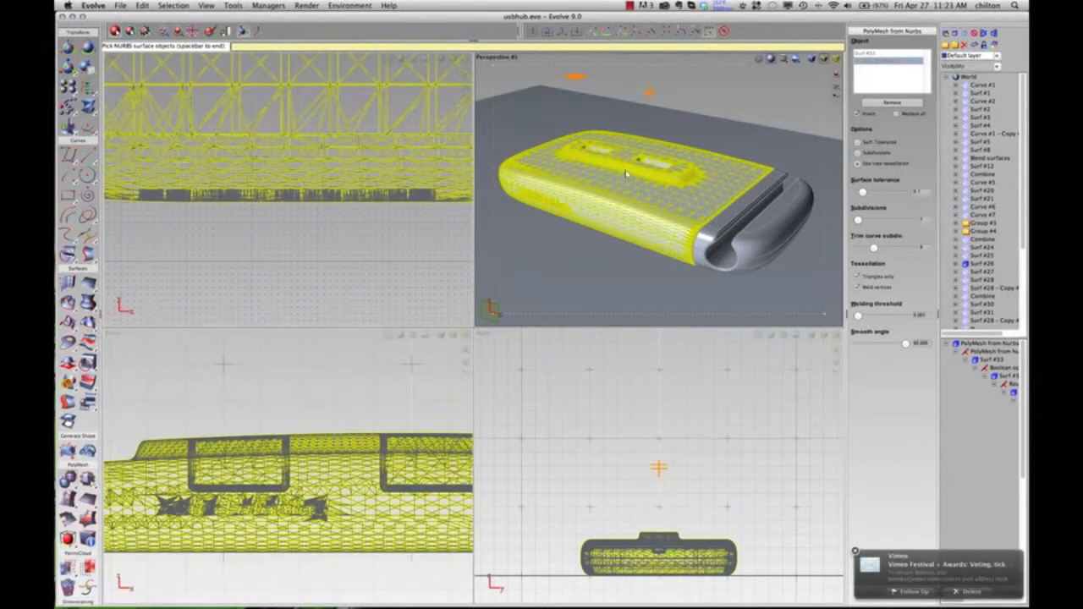
pyautogui.doubleClick(612, 59)
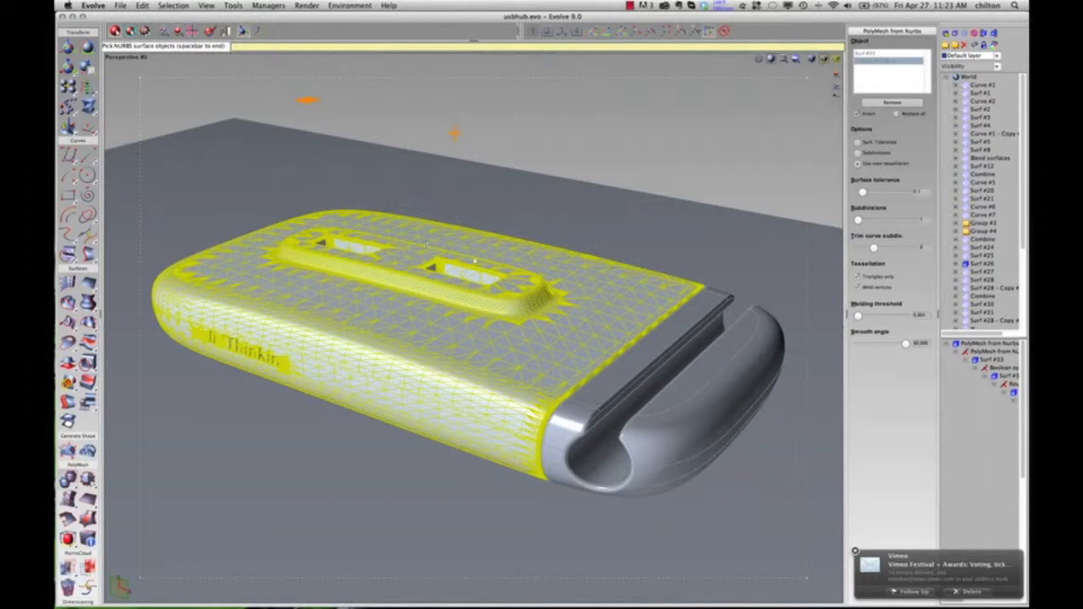
pyautogui.moveTo(531, 248); pyautogui.dragTo(530, 259, button='middle')
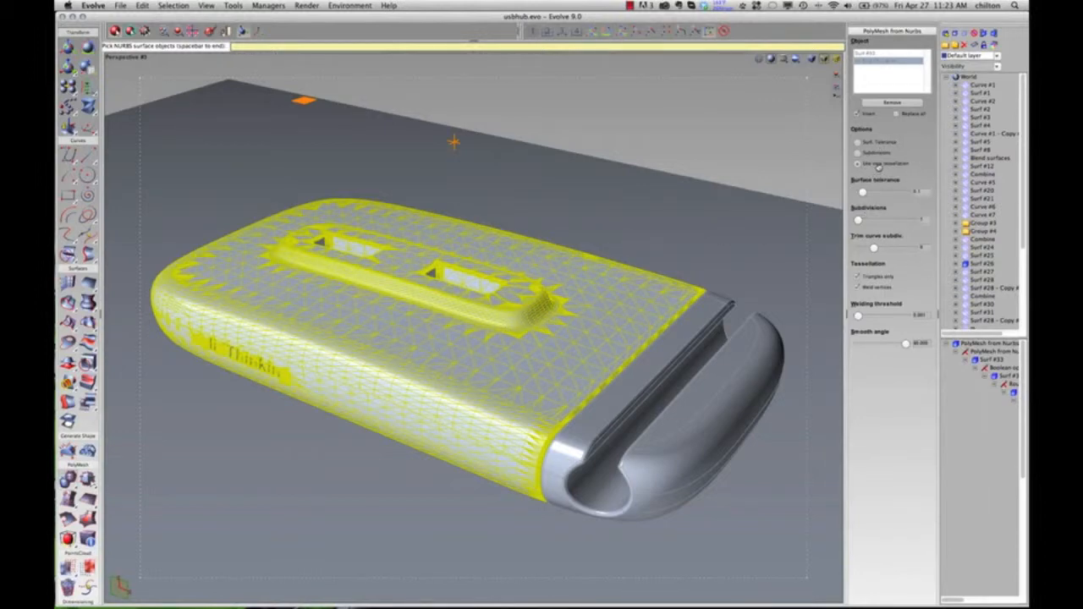
pyautogui.click(859, 142)
pyautogui.press('space')
# Base the polymesh conversion on surface tolerance and inspect the mesh on the hub body.
pyautogui.click(859, 143)
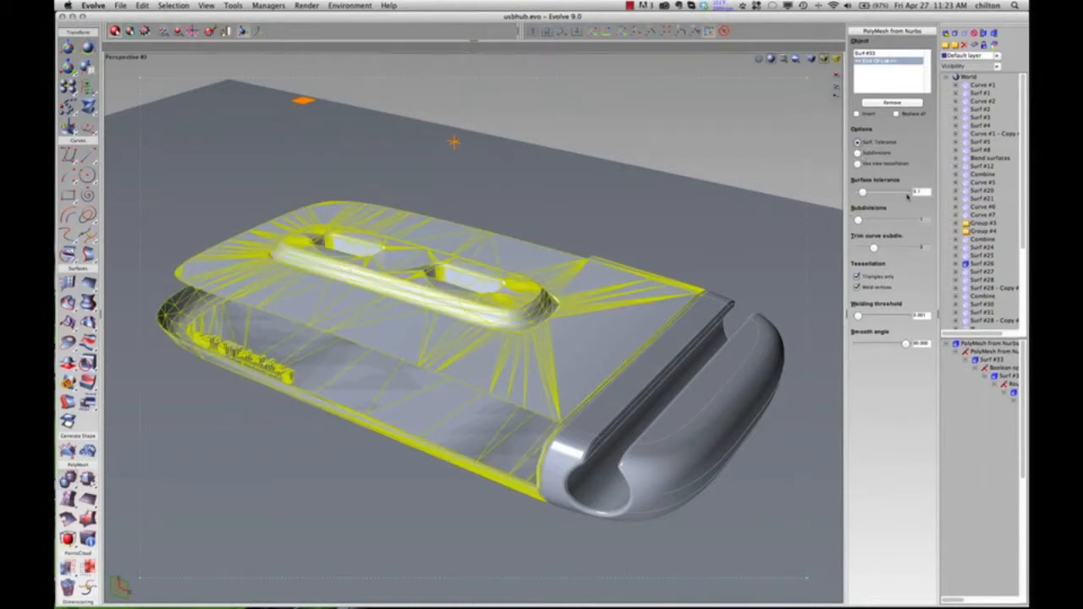
pyautogui.moveTo(602, 315); pyautogui.dragTo(479, 316, button='middle')
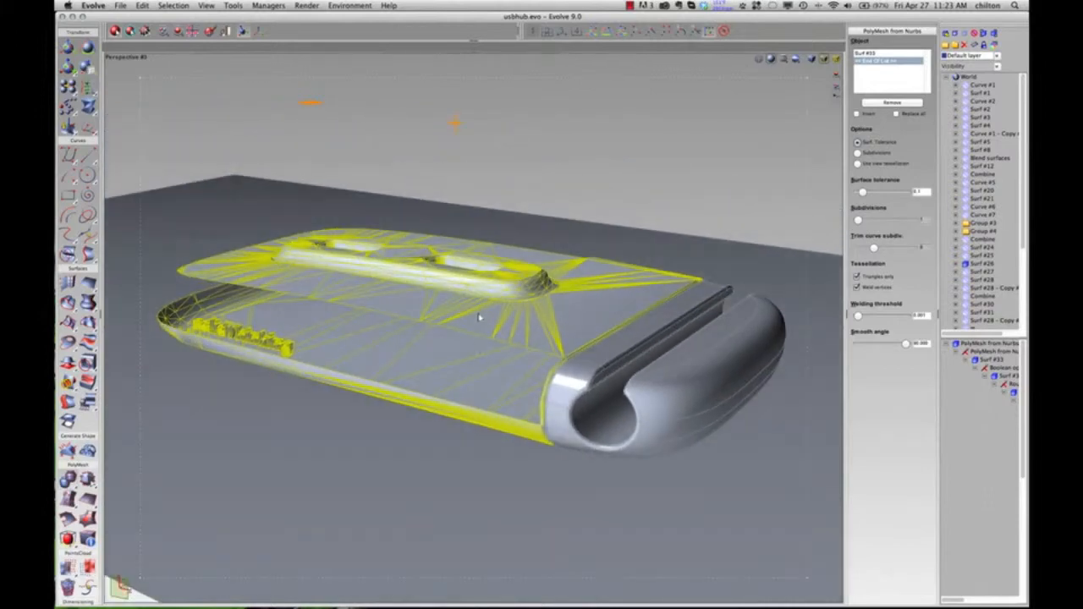
pyautogui.moveTo(496, 370)
pyautogui.mouseDown(button='middle')
pyautogui.moveTo(542, 339)
pyautogui.moveTo(505, 358)
pyautogui.mouseUp(button='middle')
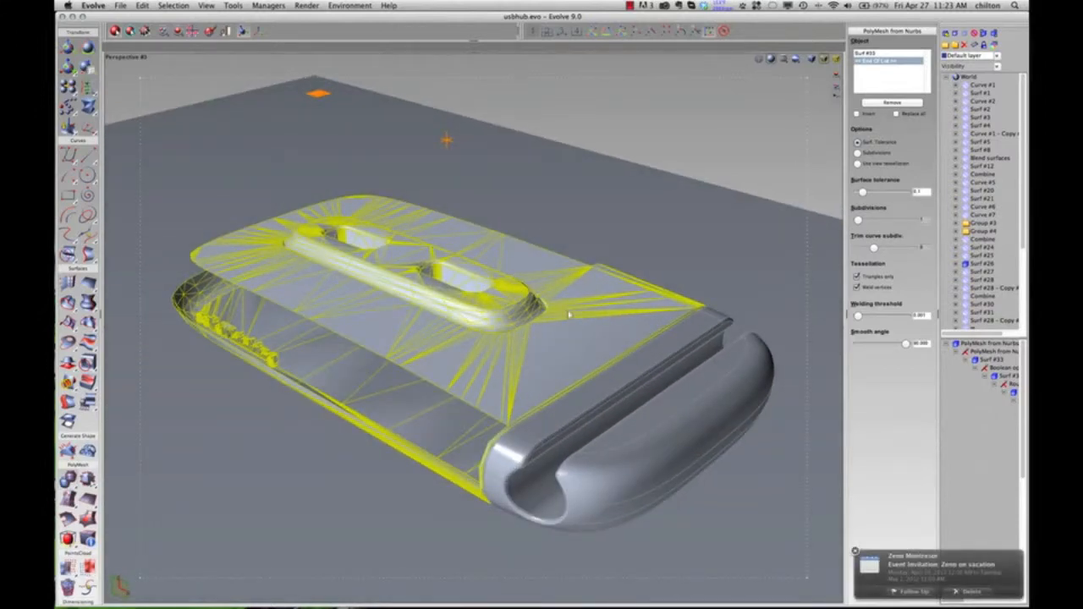
pyautogui.scroll(4, 569, 313)
pyautogui.scroll(-2, 570, 314)
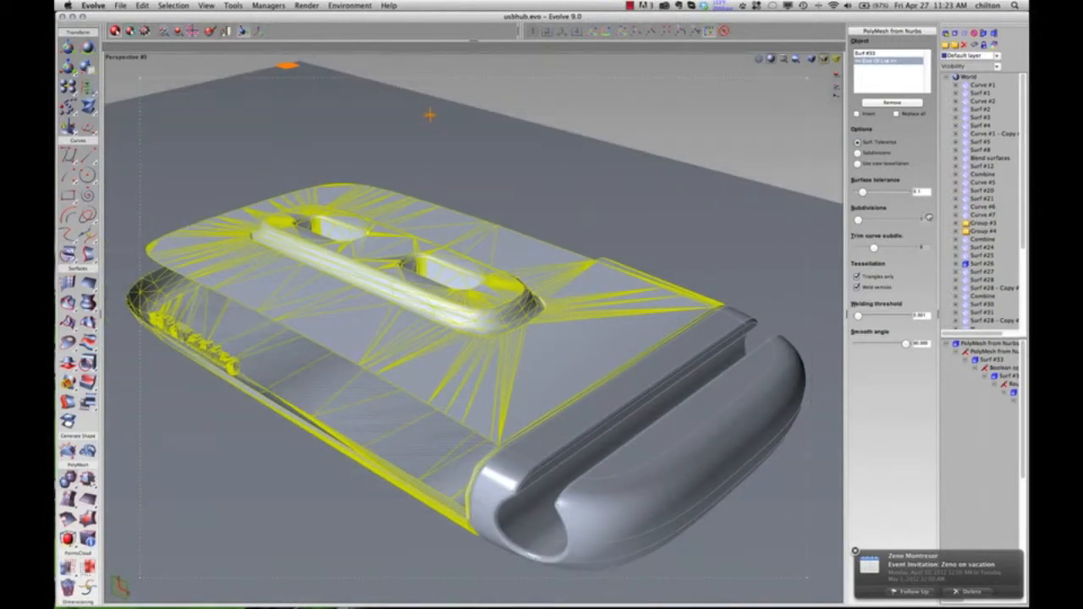
# Set the polymesh's surface tolerance to 0.01.
pyautogui.doubleClick(920, 195)
pyautogui.write('0.01')
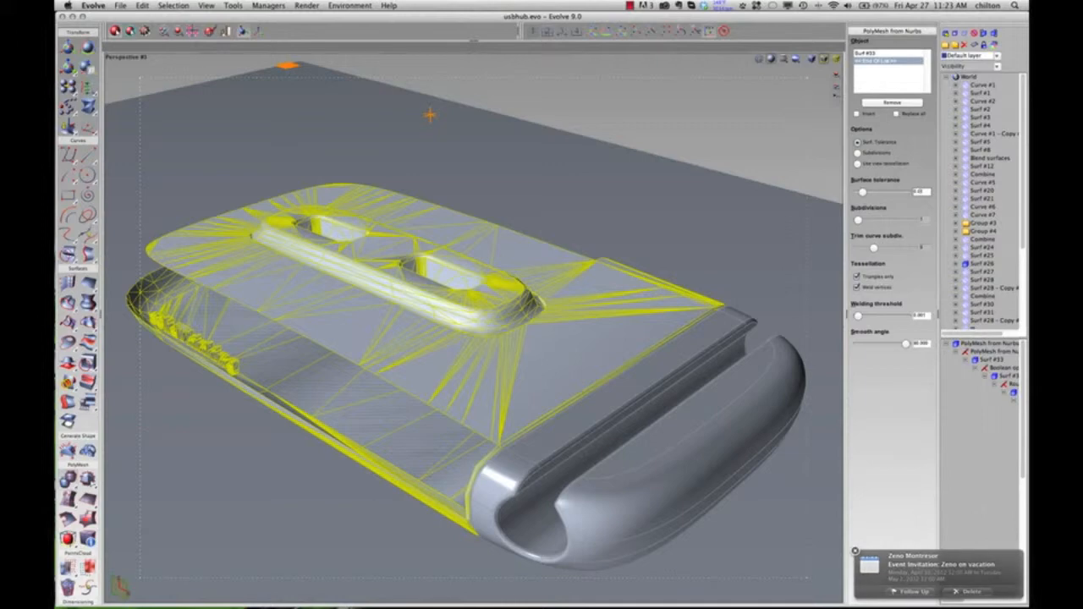
pyautogui.press('Return')
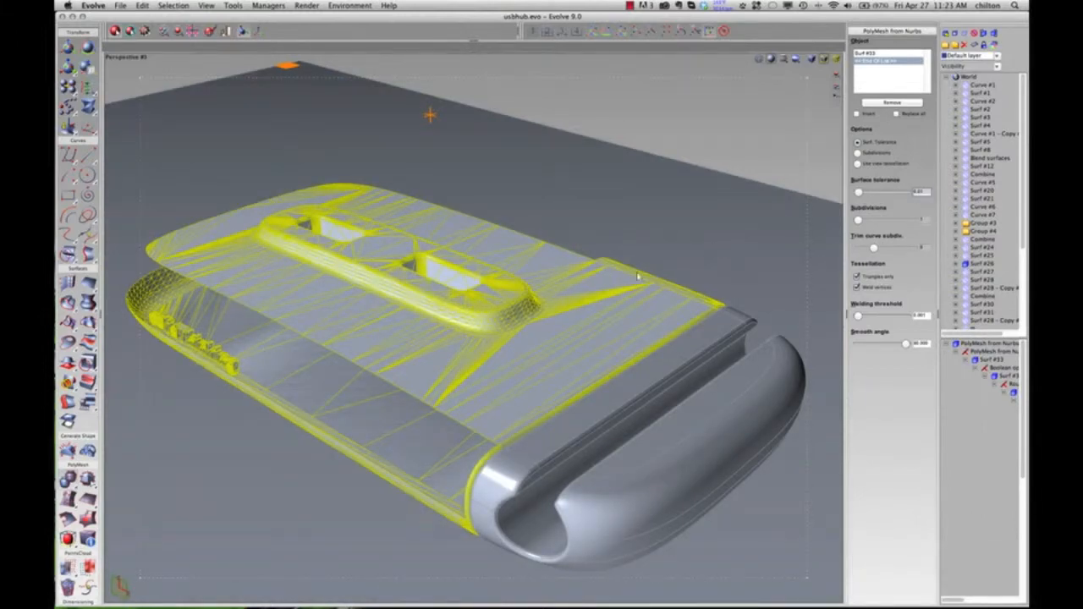
pyautogui.moveTo(479, 278); pyautogui.dragTo(521, 255, button='middle')
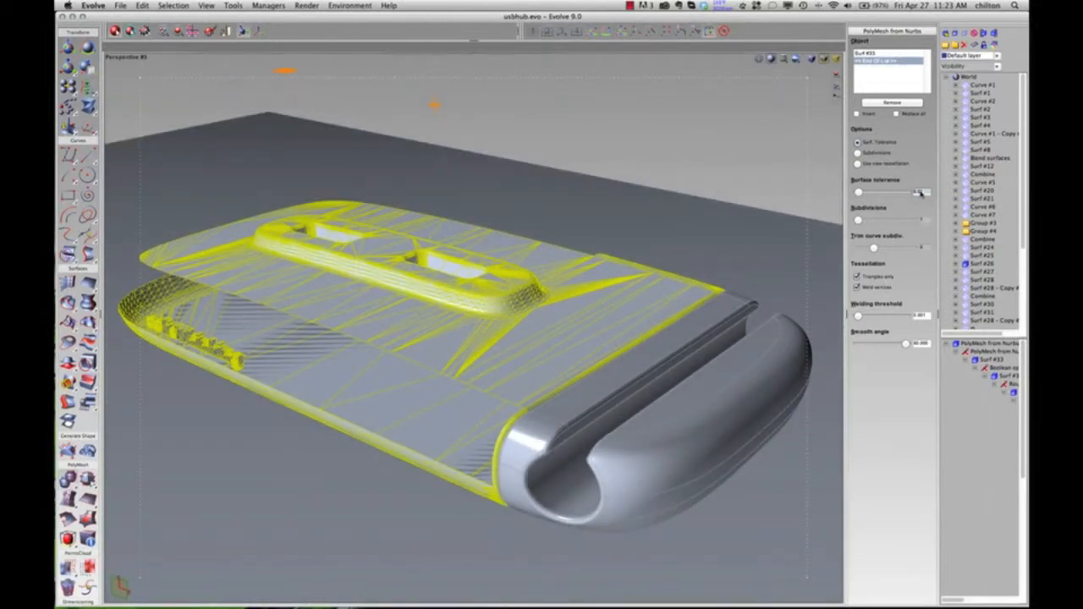
# Refine the polymesh further by setting its surface tolerance to 0.001.
pyautogui.click(922, 193)
pyautogui.press('BackSpace')
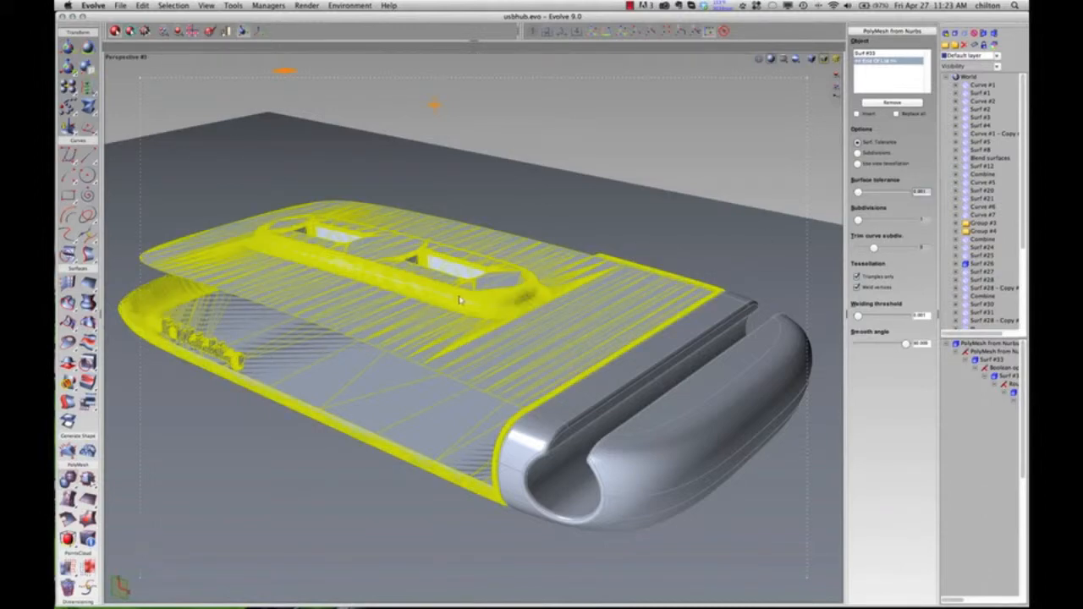
pyautogui.moveTo(490, 265); pyautogui.dragTo(469, 294, button='middle')
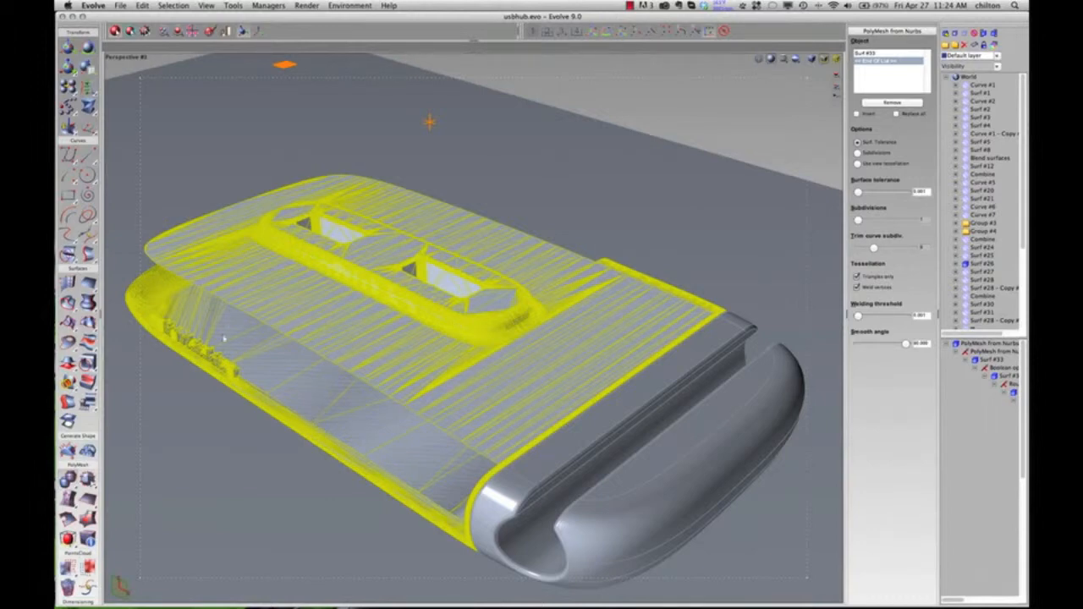
pyautogui.moveTo(440, 443)
pyautogui.mouseDown(button='middle')
pyautogui.moveTo(382, 385)
pyautogui.moveTo(448, 429)
pyautogui.mouseUp(button='middle')
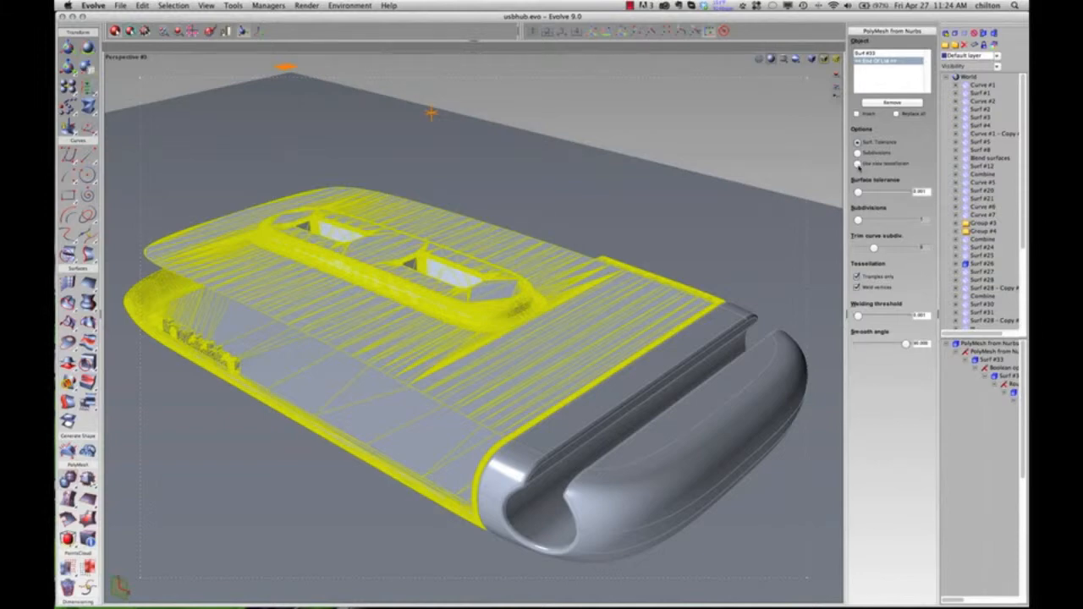
# Switch the polymesh conversion to use the view tessellation.
pyautogui.click(857, 163)
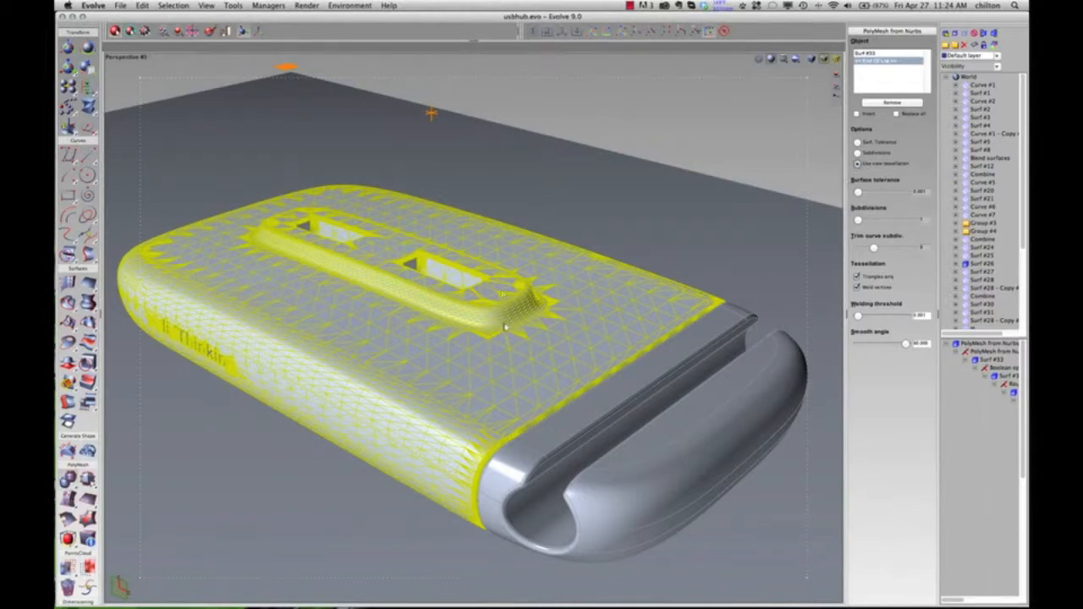
pyautogui.moveTo(489, 353); pyautogui.dragTo(482, 327, button='middle')
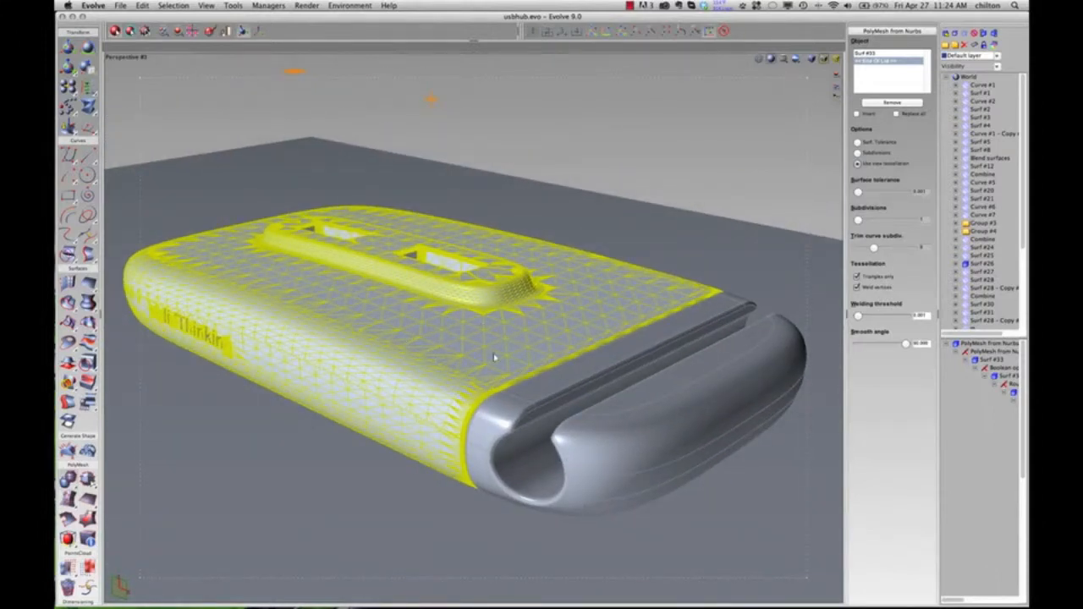
pyautogui.moveTo(456, 324); pyautogui.dragTo(440, 358, button='middle')
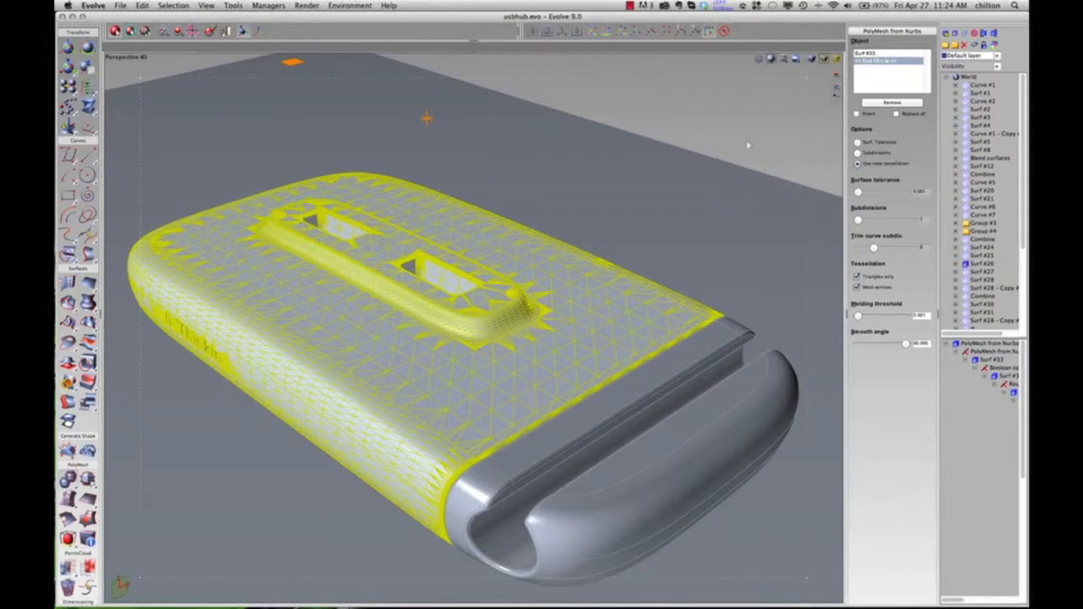
# Check the available view detail levels and leave the current level in place.
pyautogui.click(207, 6)
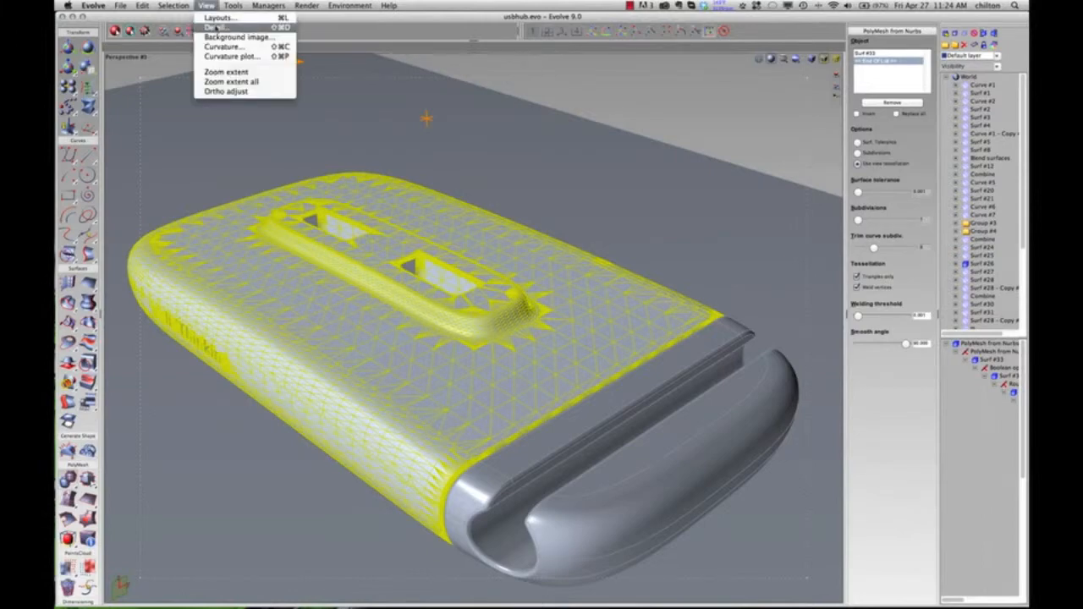
pyautogui.click(216, 27)
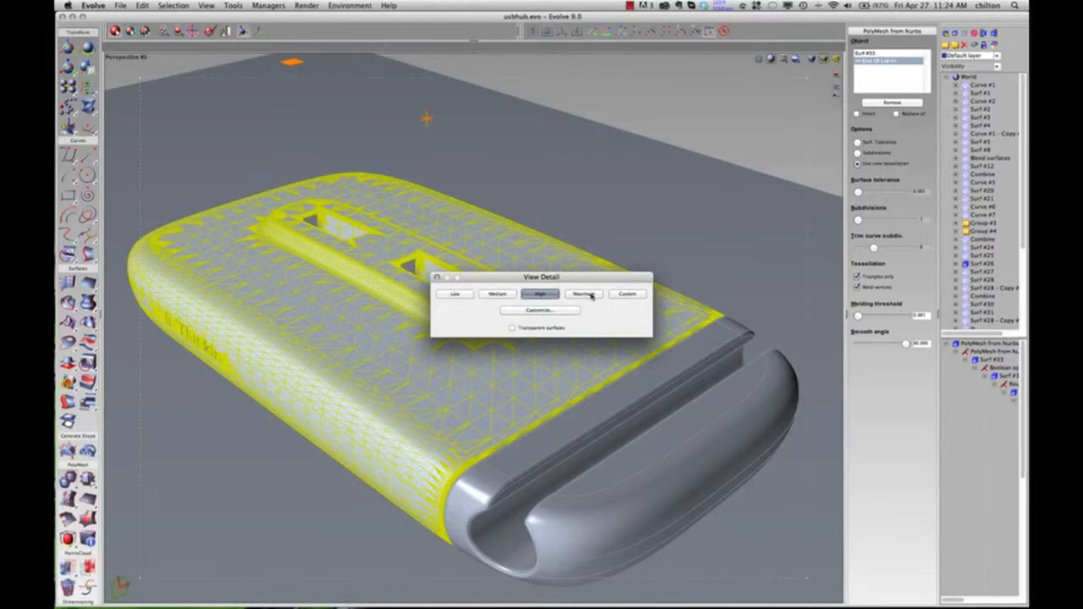
pyautogui.click(436, 277)
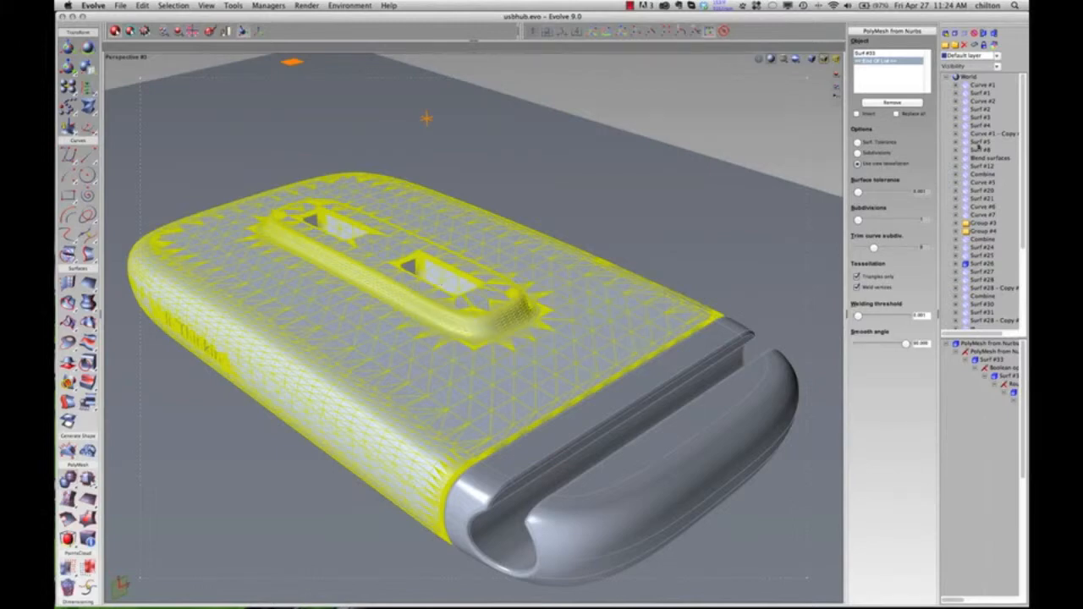
# Set the global visual quality to Maximum in the visual properties and inspect the hub's raised port area.
pyautogui.click(995, 48)
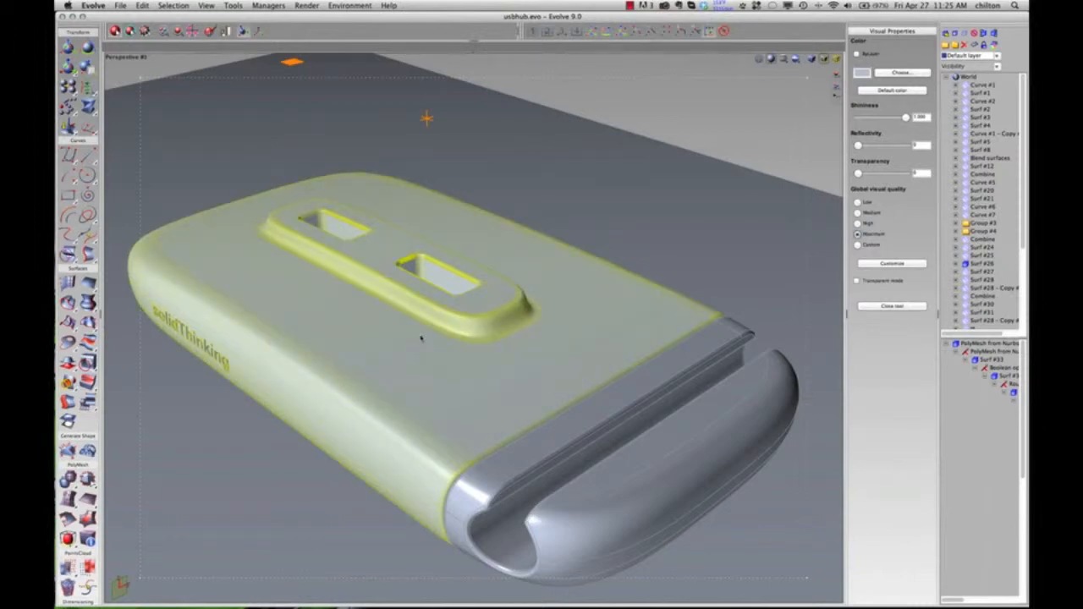
pyautogui.scroll(5, 423, 349)
pyautogui.moveTo(424, 350); pyautogui.dragTo(471, 336, button='middle')
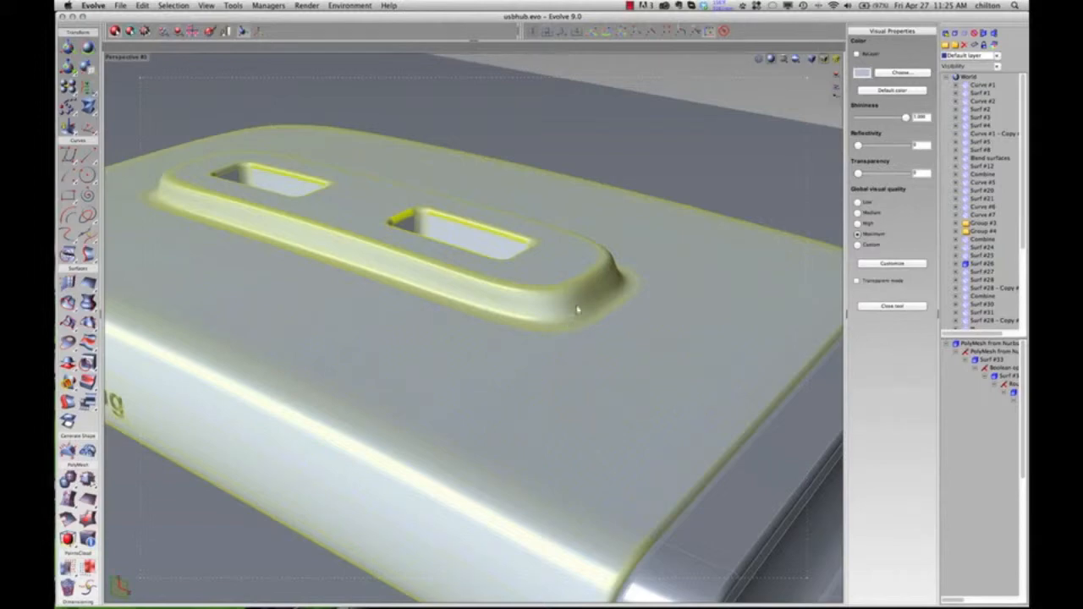
pyautogui.moveTo(555, 398); pyautogui.dragTo(529, 370, button='middle')
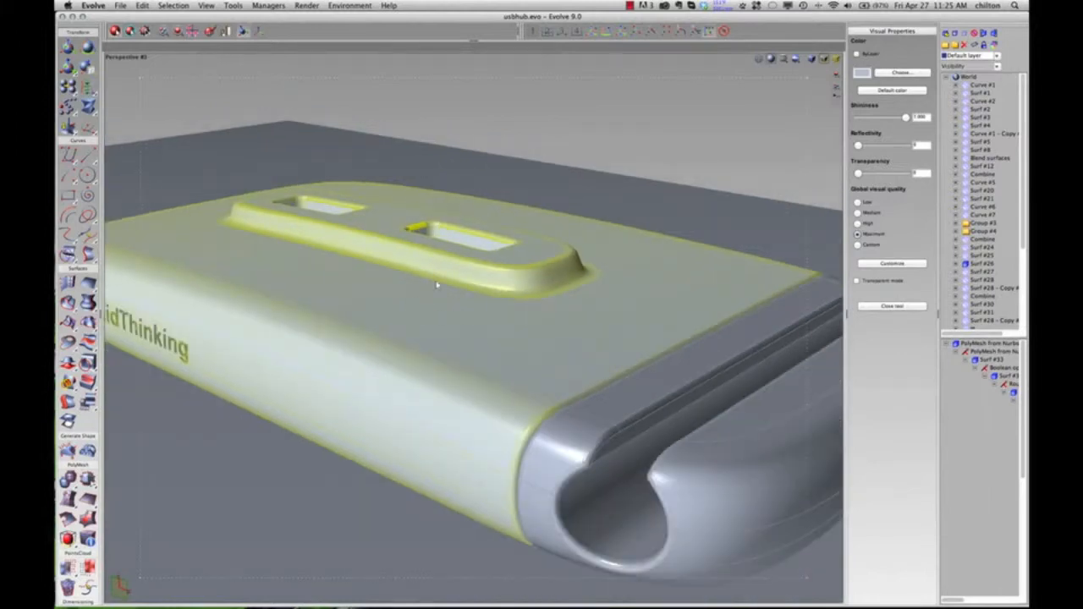
pyautogui.moveTo(437, 285); pyautogui.dragTo(430, 312, button='middle')
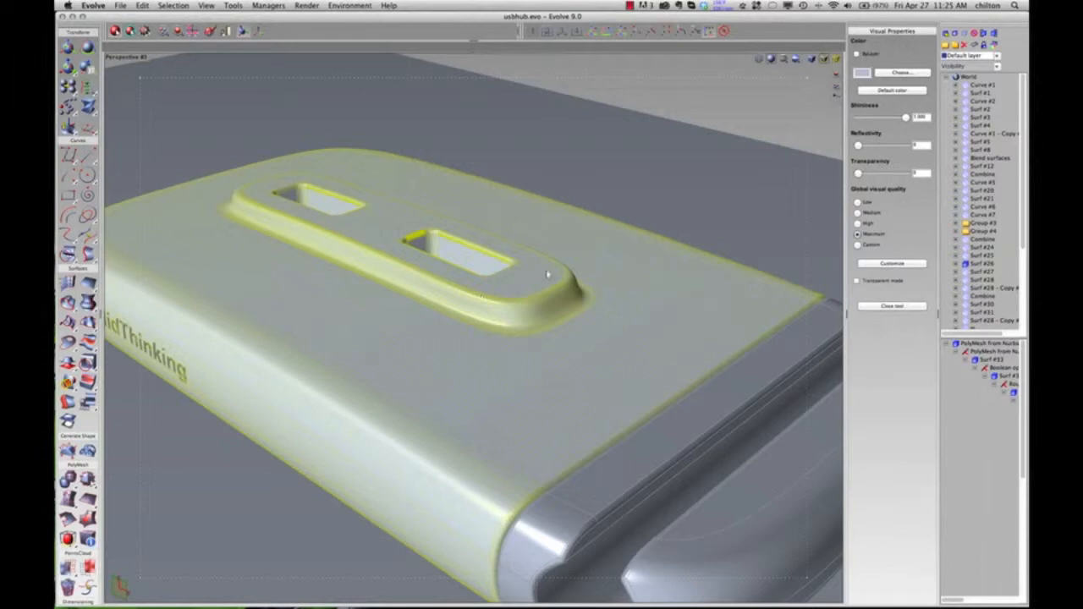
pyautogui.click(720, 115)
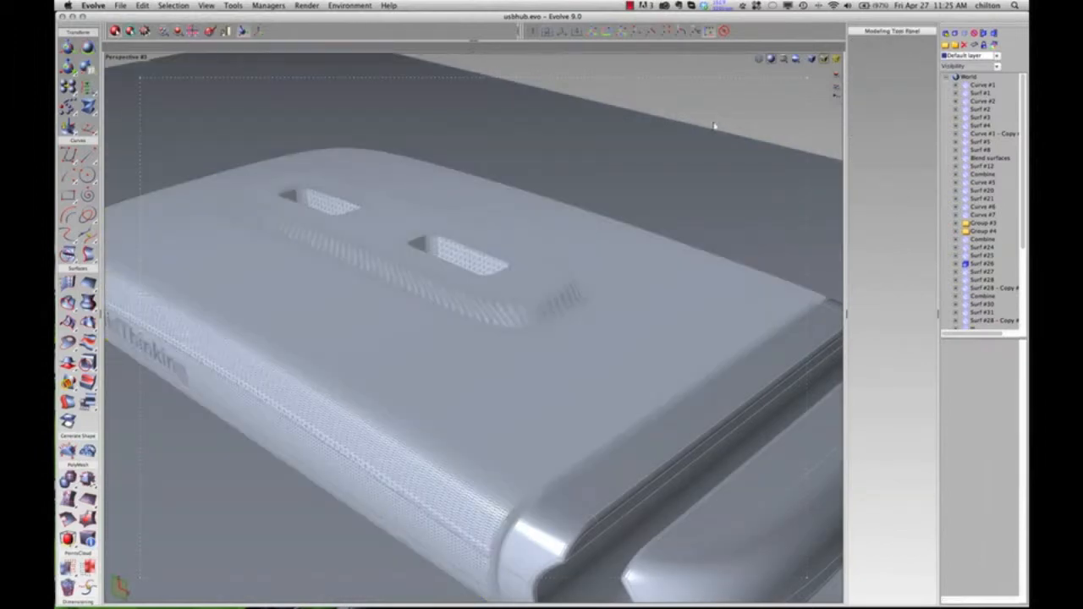
# Save only the PolyMesh from Nurbs object of the hub body as an STL file named usbhub1.
pyautogui.scroll(-5, 969, 260)
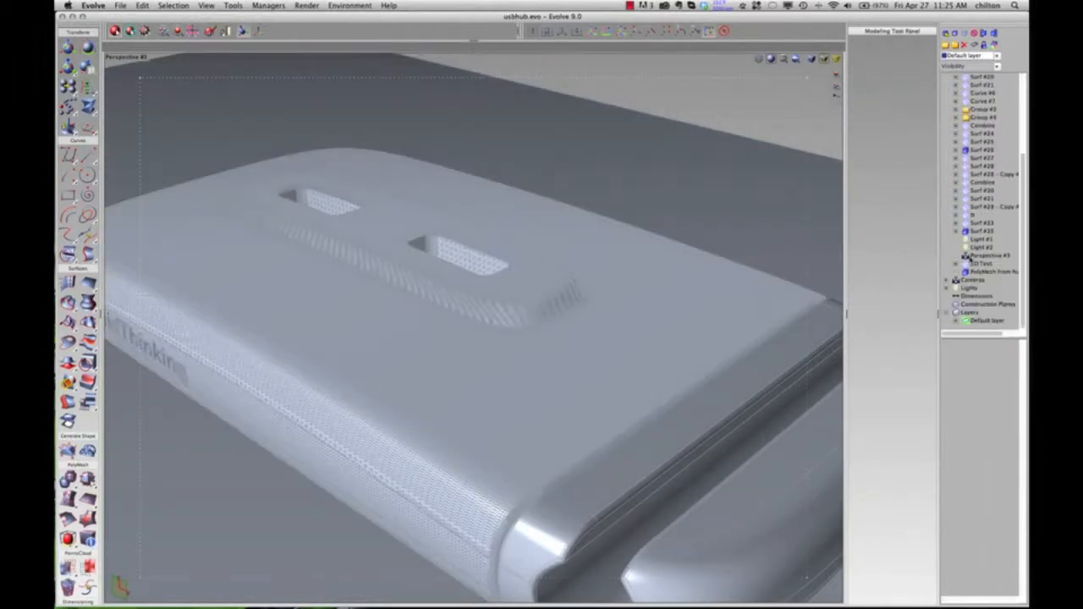
pyautogui.click(974, 272)
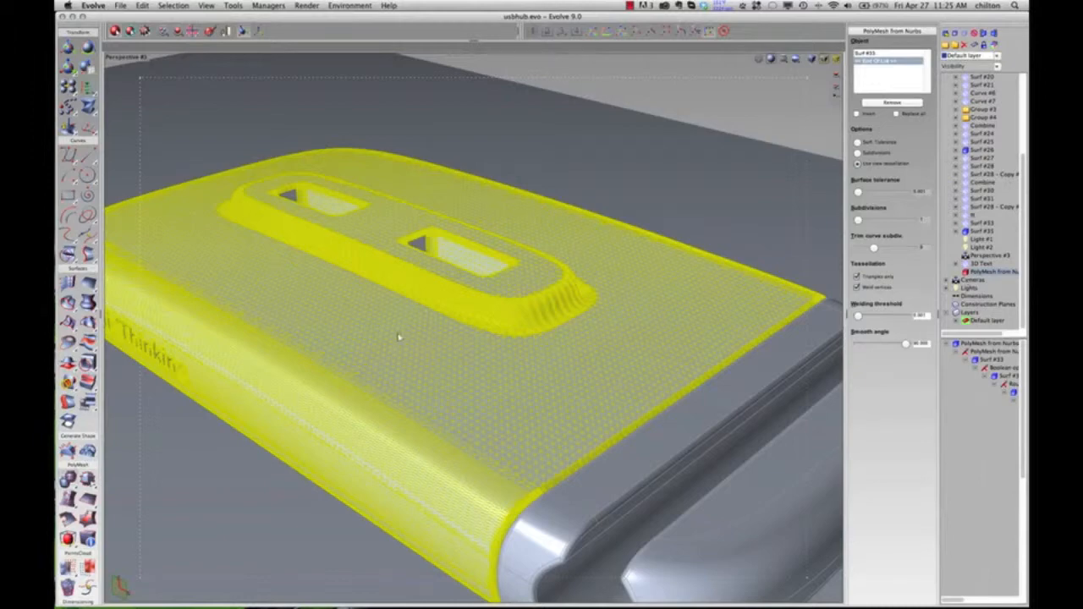
pyautogui.moveTo(368, 327); pyautogui.dragTo(389, 319, button='middle')
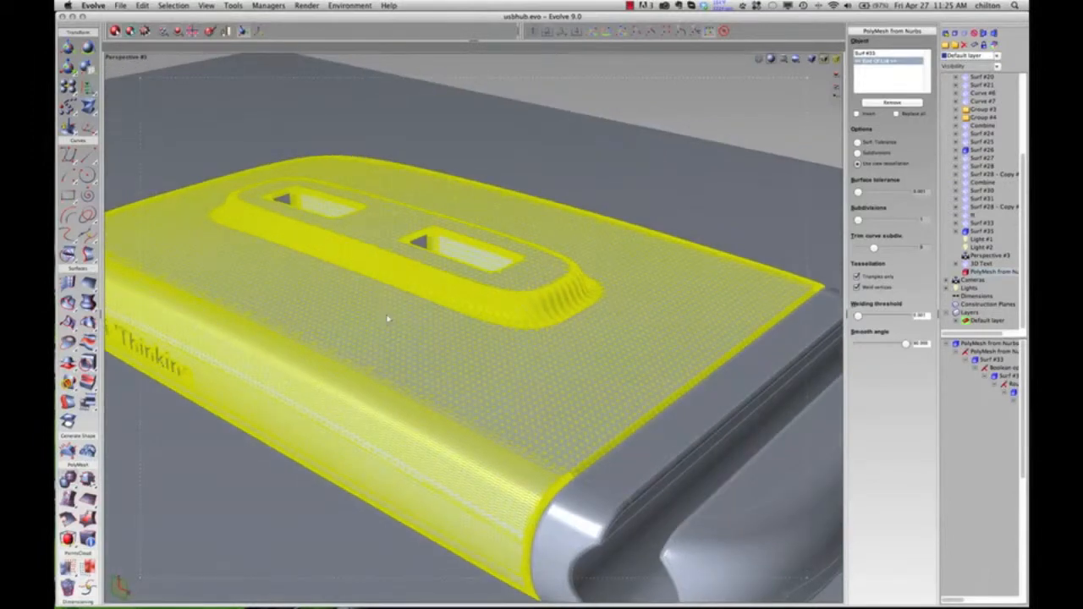
pyautogui.click(121, 5)
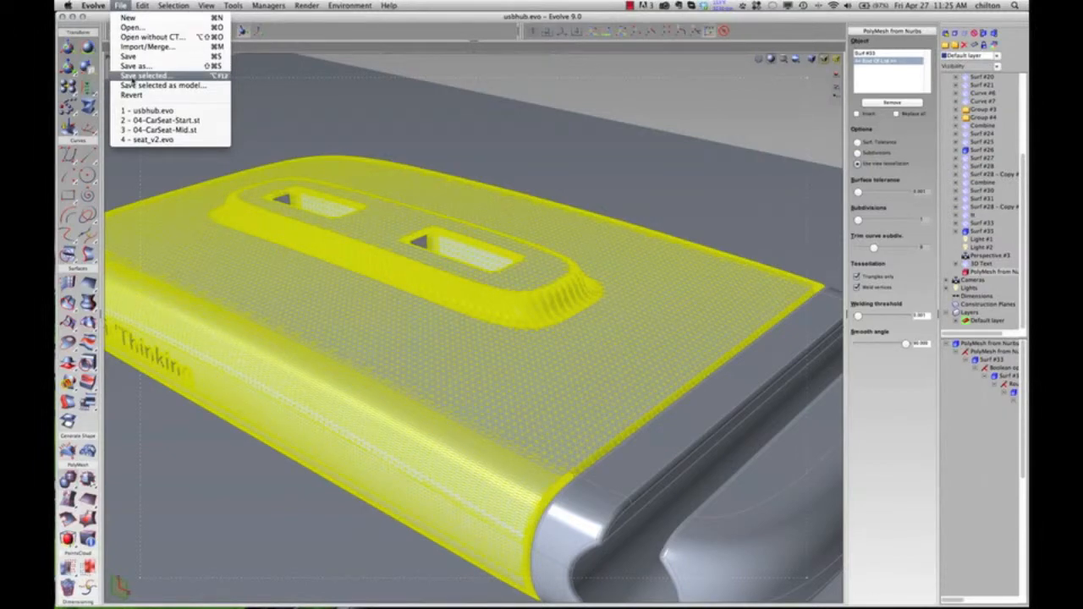
pyautogui.click(132, 76)
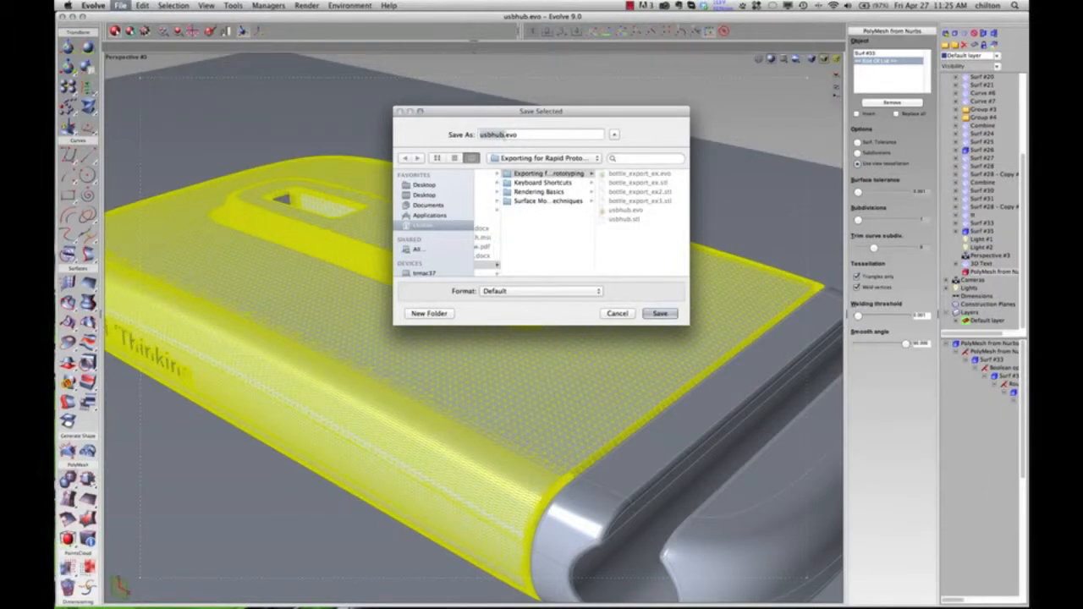
pyautogui.press('Right')
pyautogui.write('1')
pyautogui.click(592, 293)
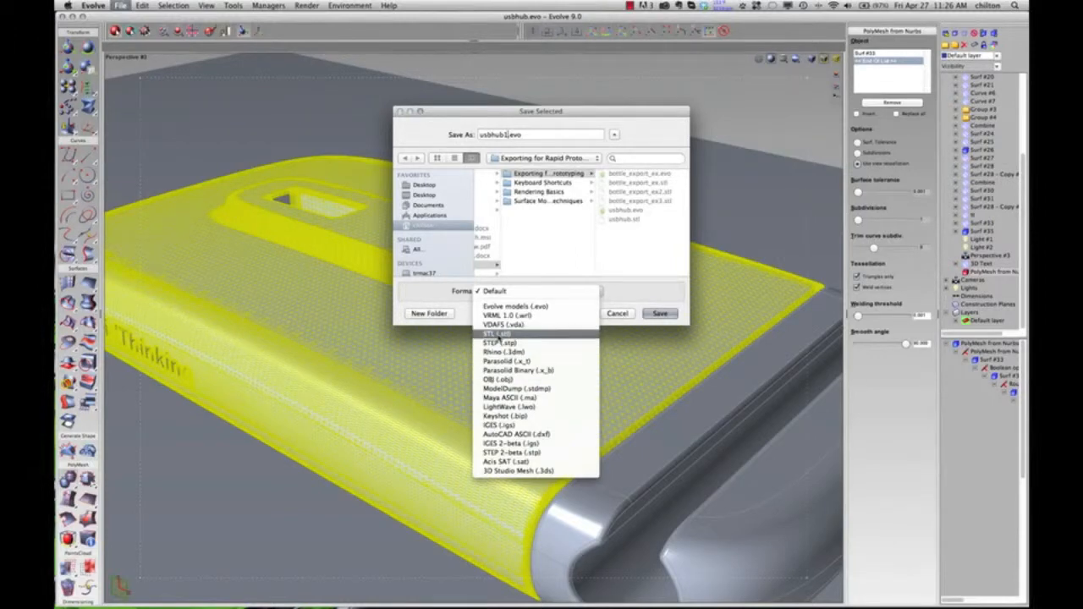
pyautogui.click(499, 336)
pyautogui.click(658, 313)
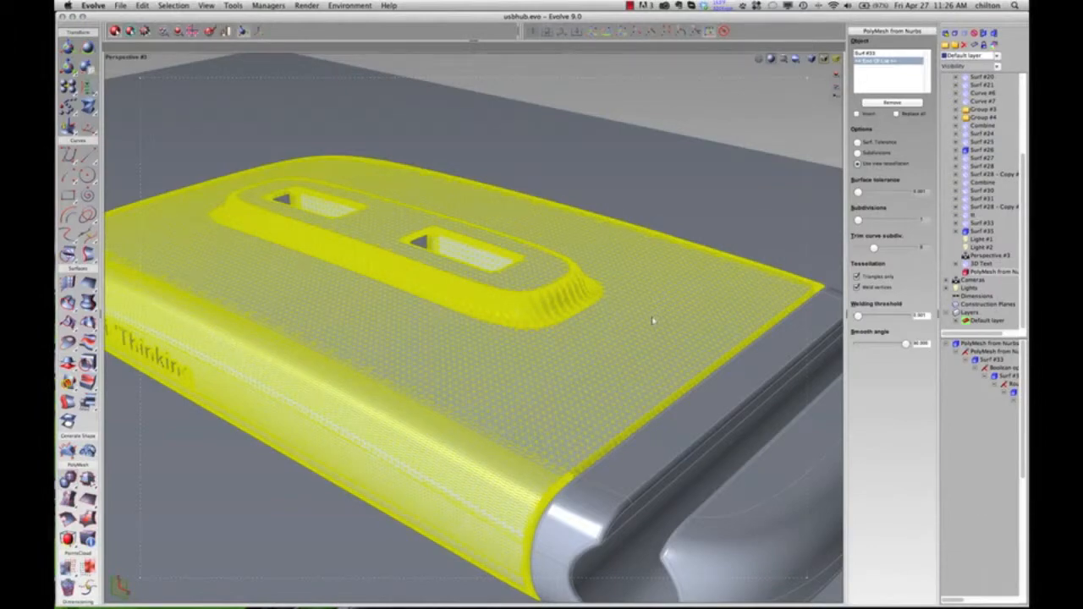
# Delete the PolyMesh from Nurbs object of the hub body.
pyautogui.moveTo(520, 315)
pyautogui.mouseDown(button='middle')
pyautogui.moveTo(536, 314)
pyautogui.moveTo(523, 315)
pyautogui.mouseUp(button='middle')
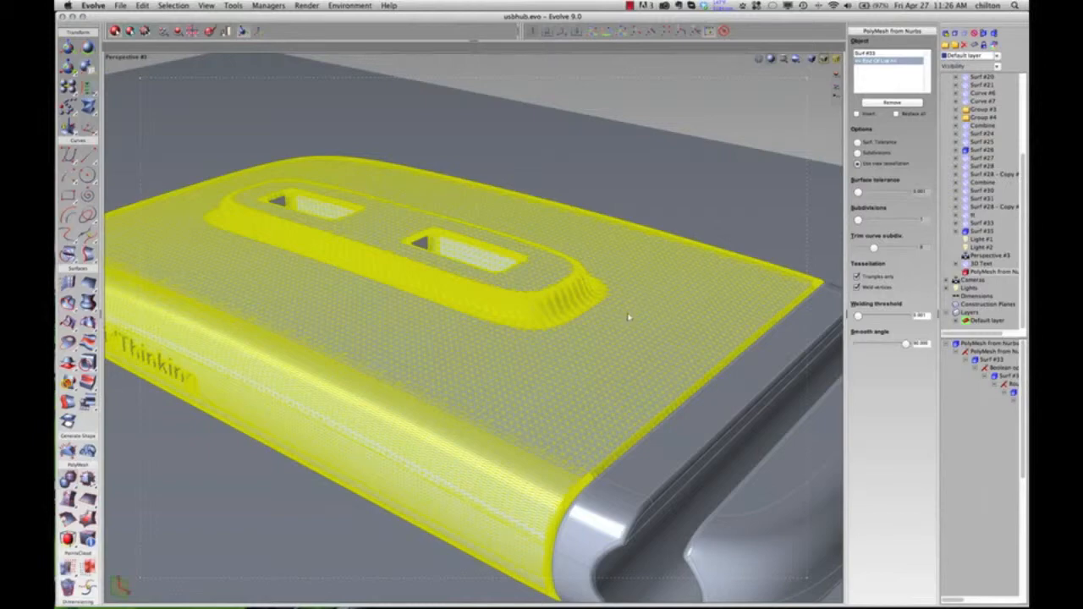
pyautogui.click(966, 275)
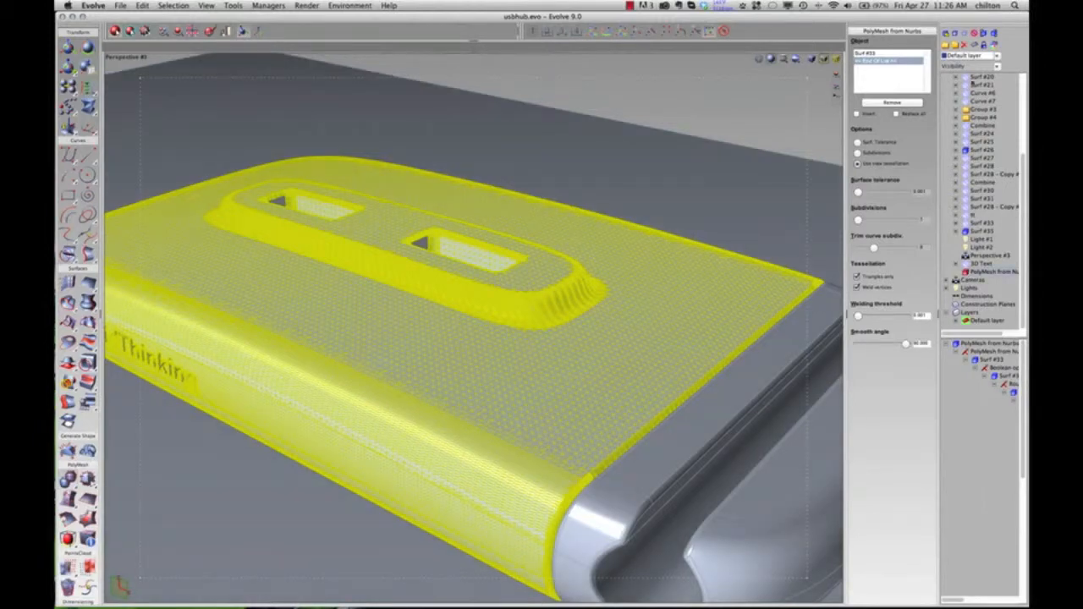
pyautogui.click(964, 46)
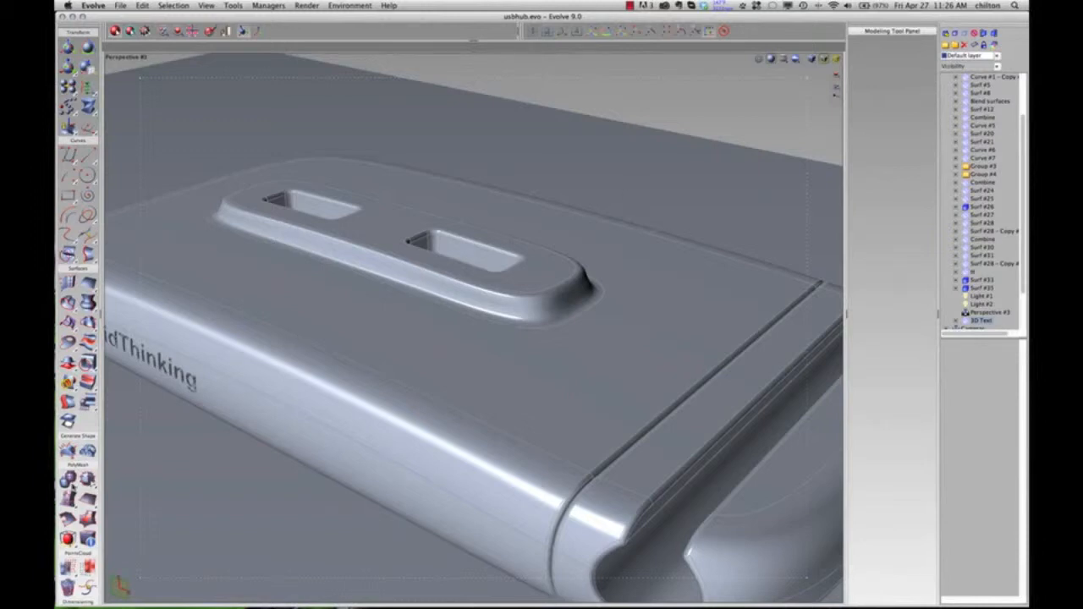
# Apply Advanced Tessellation to the USB hub's main body surface.
pyautogui.click(71, 486)
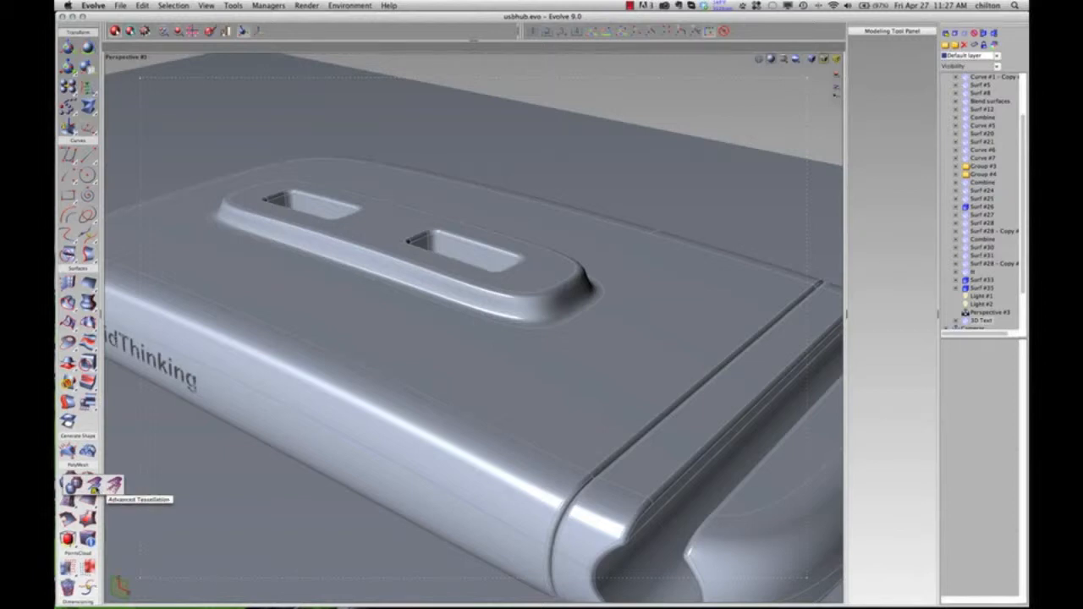
pyautogui.click(94, 487)
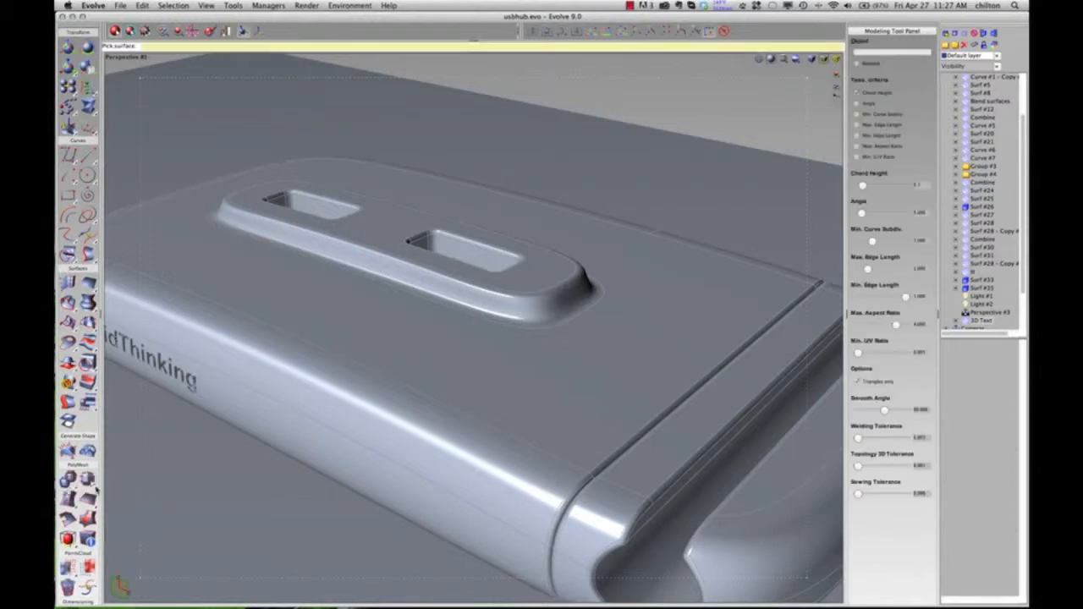
pyautogui.click(399, 352)
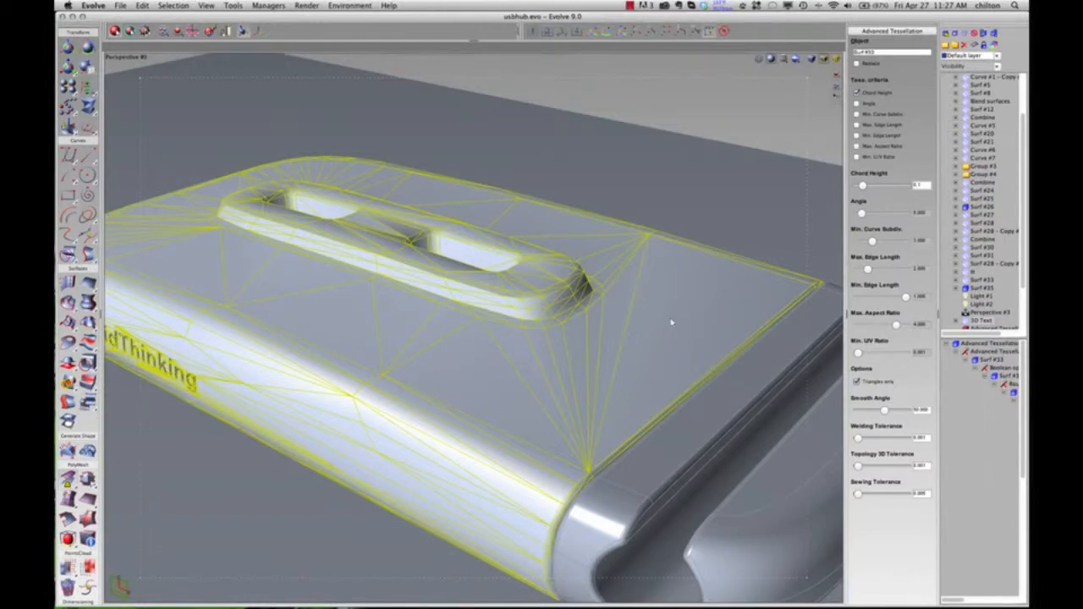
# Enable the Max. Edge Length criterion for the hub body's tessellation and set its value to 0.2.
pyautogui.click(856, 125)
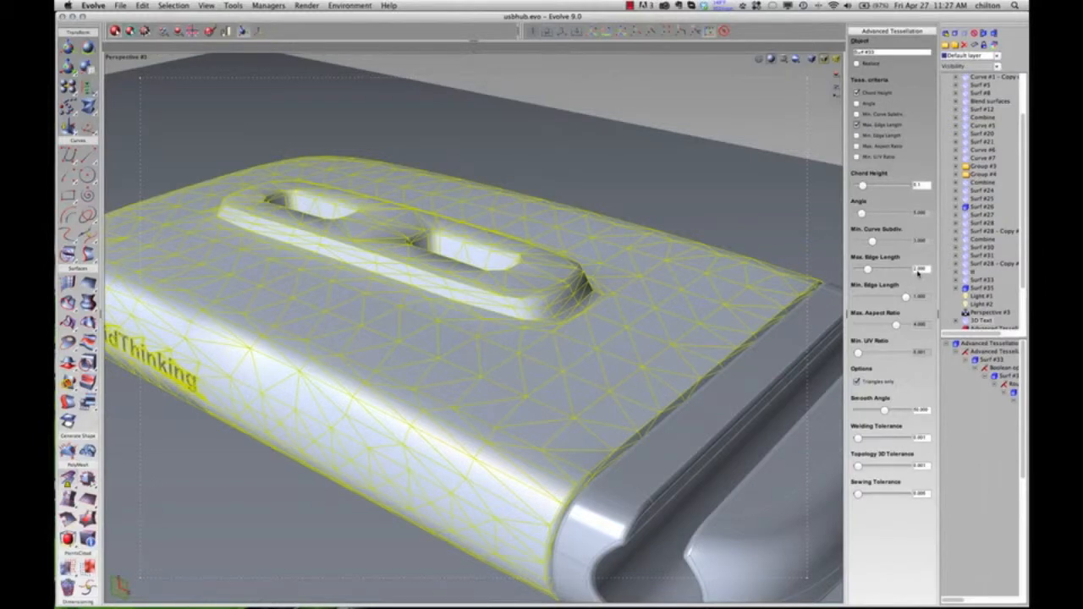
pyautogui.click(918, 269)
pyautogui.press('Return')
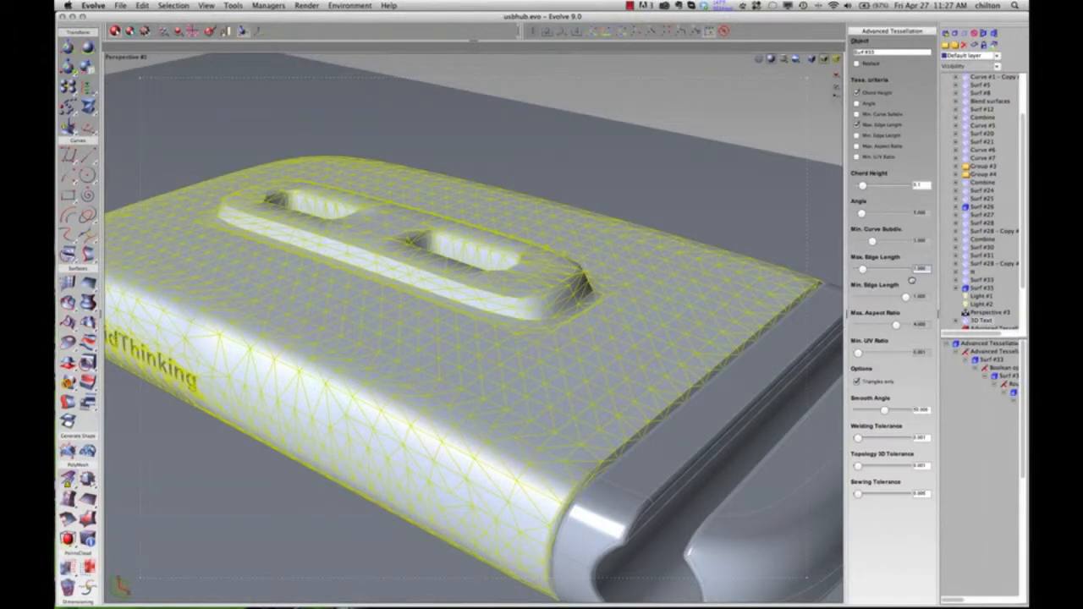
pyautogui.write('2')
pyautogui.press('Return')
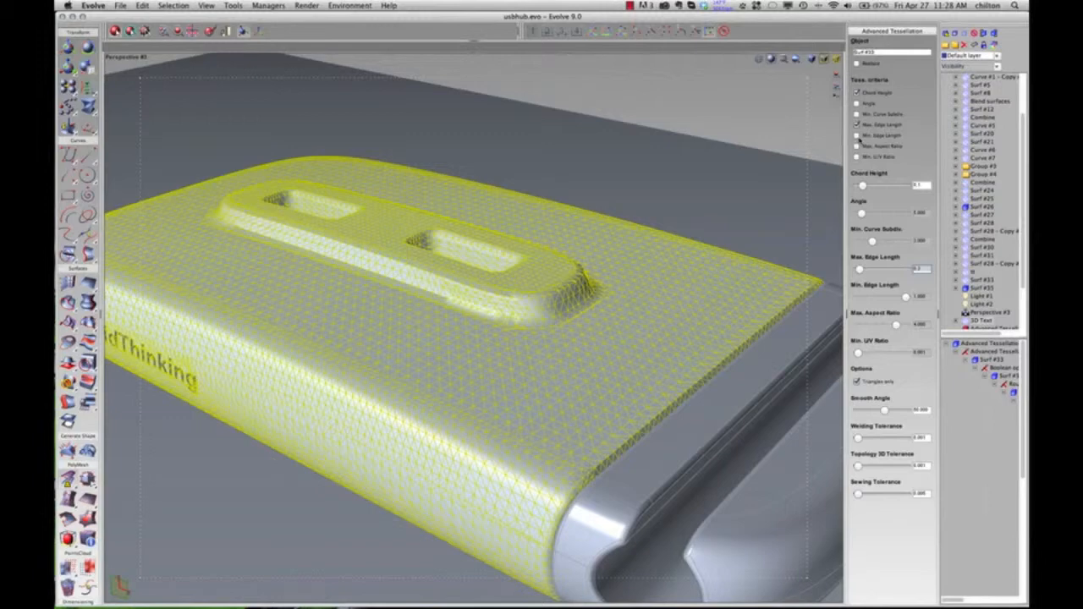
# Enable the Min. Edge Length criterion for the hub body's tessellation and set its value to 0.1.
pyautogui.click(856, 135)
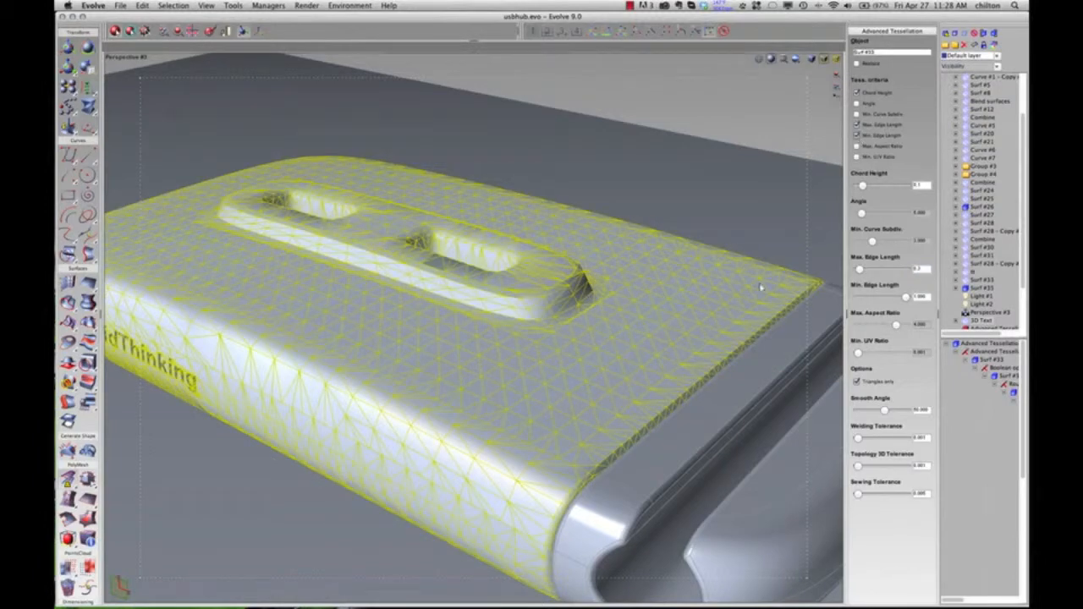
pyautogui.doubleClick(927, 299)
pyautogui.write('0.1')
pyautogui.press('Return')
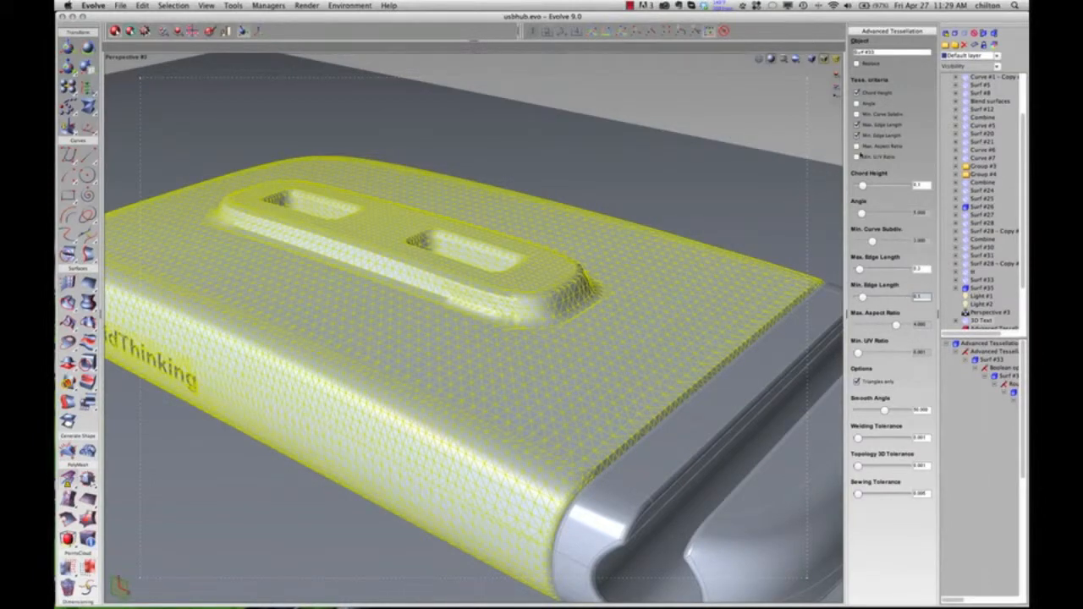
# Enable the Max. Aspect Ratio criterion for the hub body's tessellation and set its value to 1.
pyautogui.scroll(5, 526, 261)
pyautogui.moveTo(595, 348); pyautogui.dragTo(561, 344, button='middle')
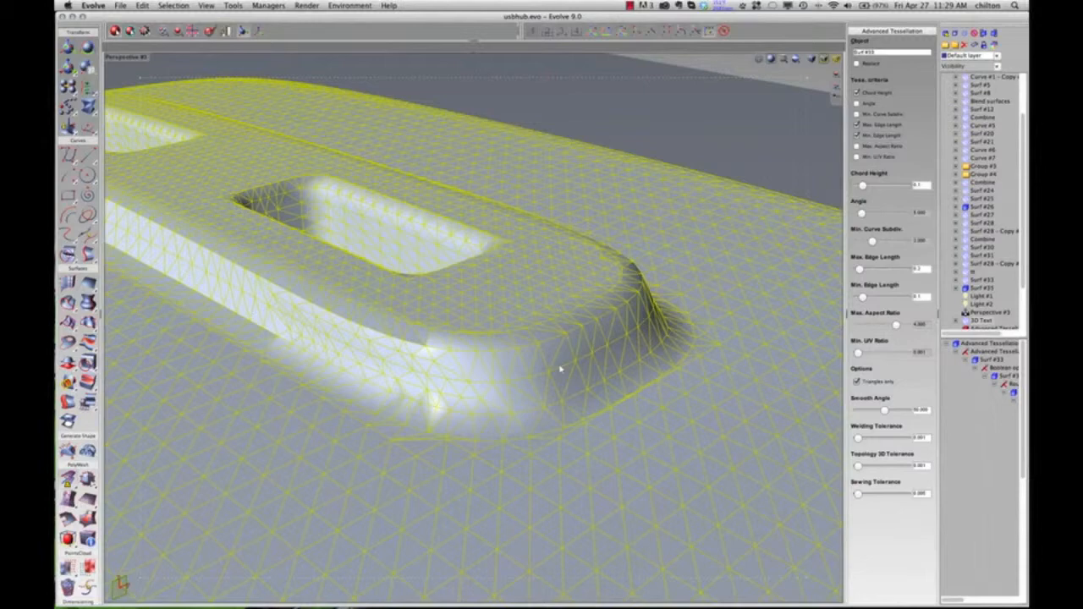
pyautogui.scroll(-6, 364, 345)
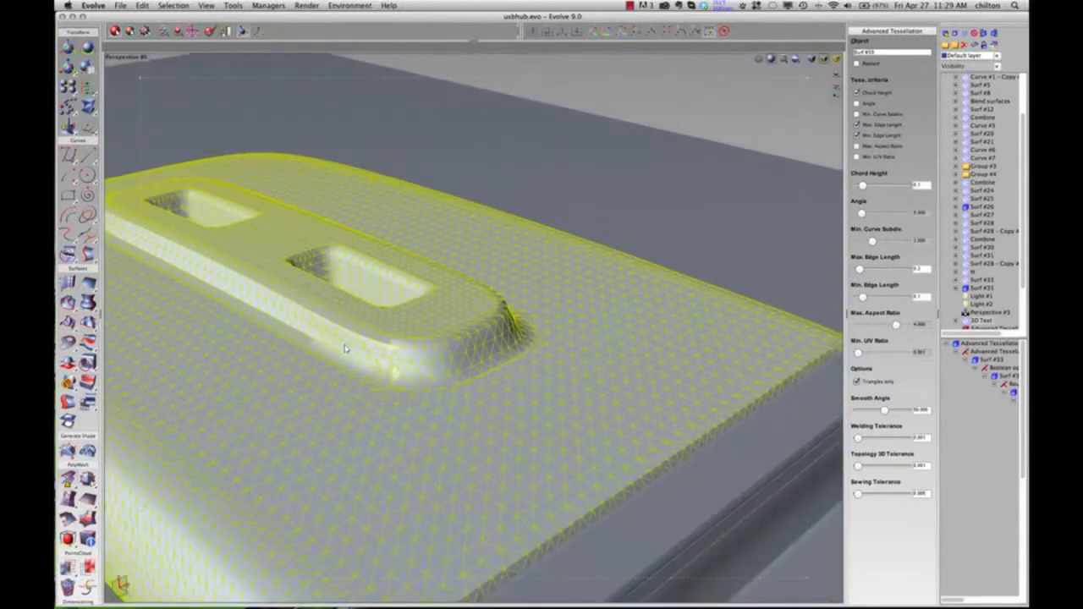
pyautogui.moveTo(369, 329); pyautogui.dragTo(415, 350, button='middle')
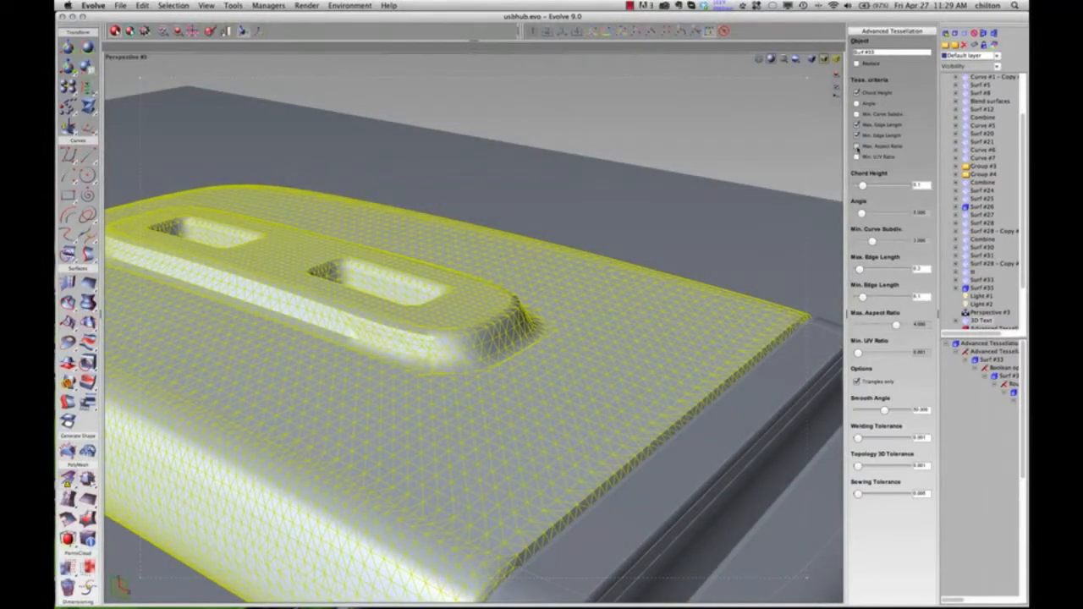
pyautogui.click(857, 148)
pyautogui.doubleClick(923, 326)
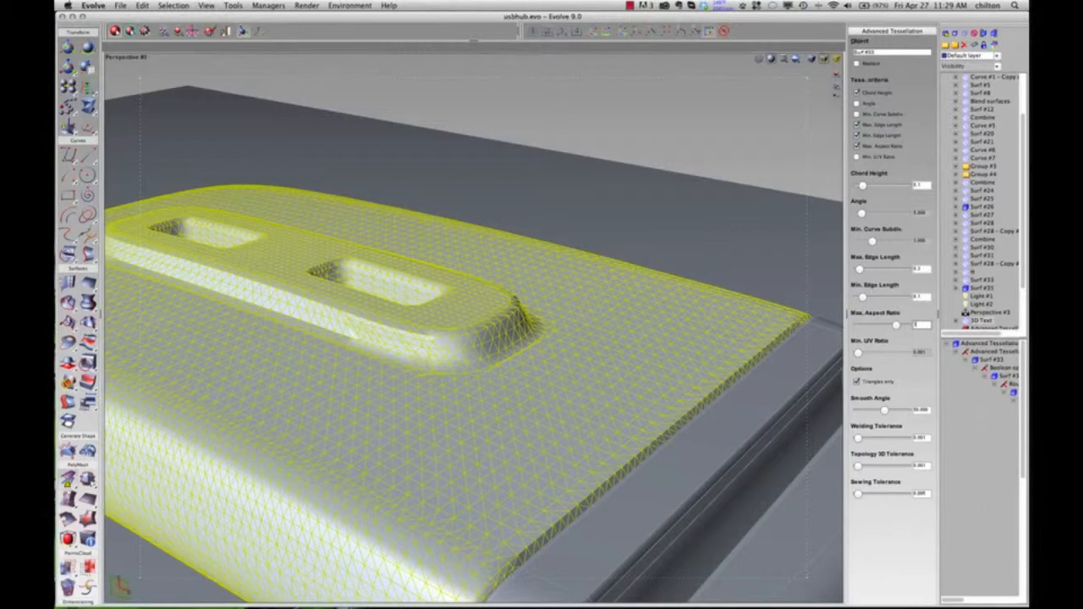
pyautogui.press('Return')
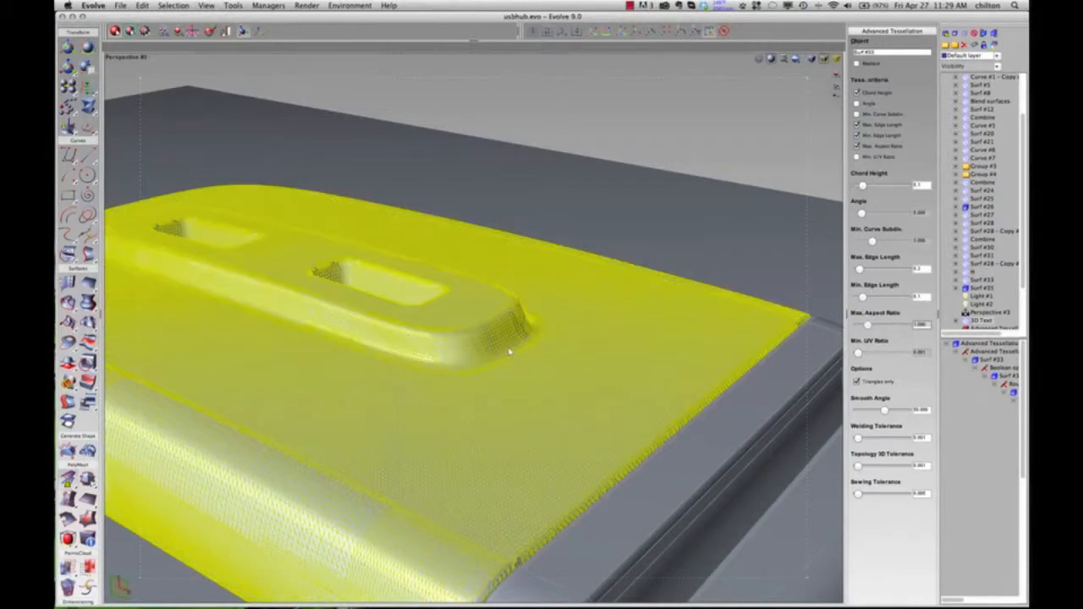
# Save the tessellated hub body as an STL file named usbhub2 in ASCII format, keeping the default export options.
pyautogui.moveTo(515, 316)
pyautogui.mouseDown(button='middle')
pyautogui.moveTo(506, 325)
pyautogui.moveTo(523, 324)
pyautogui.mouseUp(button='middle')
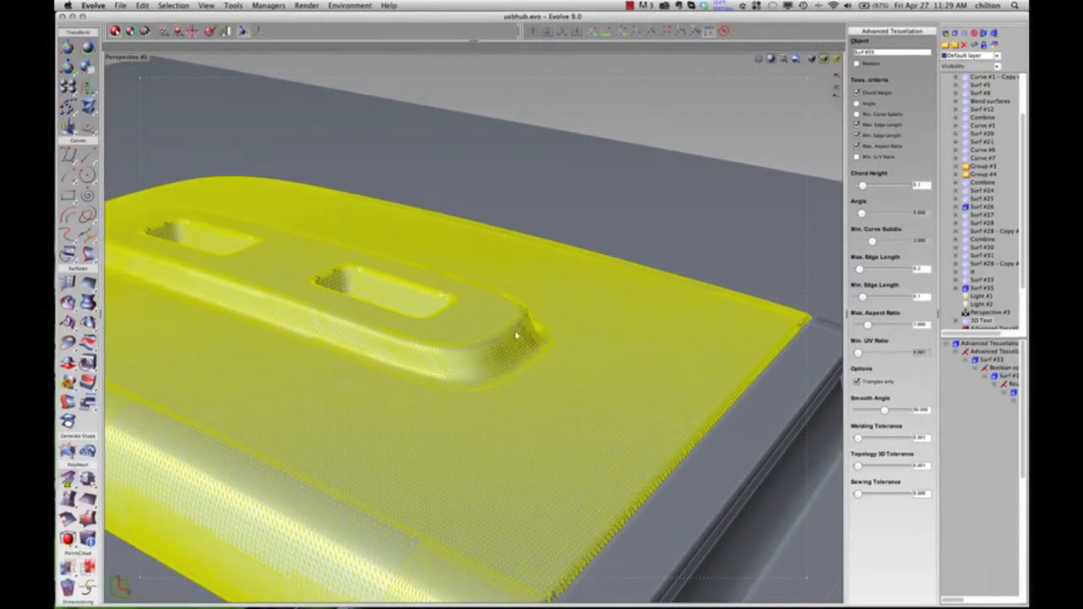
pyautogui.scroll(-5, 516, 336)
pyautogui.moveTo(516, 336); pyautogui.dragTo(532, 301, button='middle')
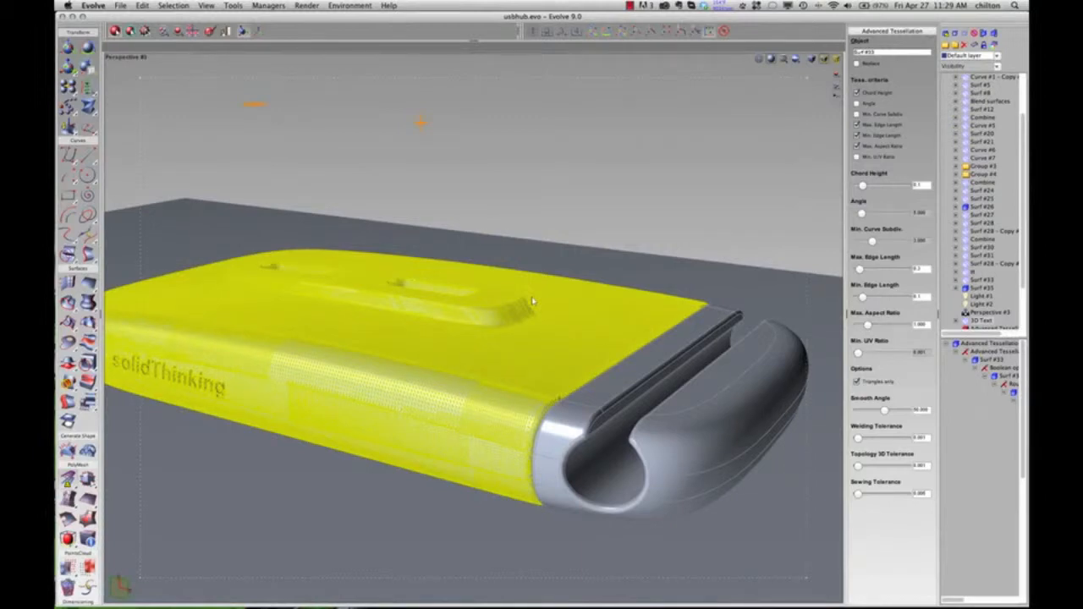
pyautogui.scroll(8, 532, 301)
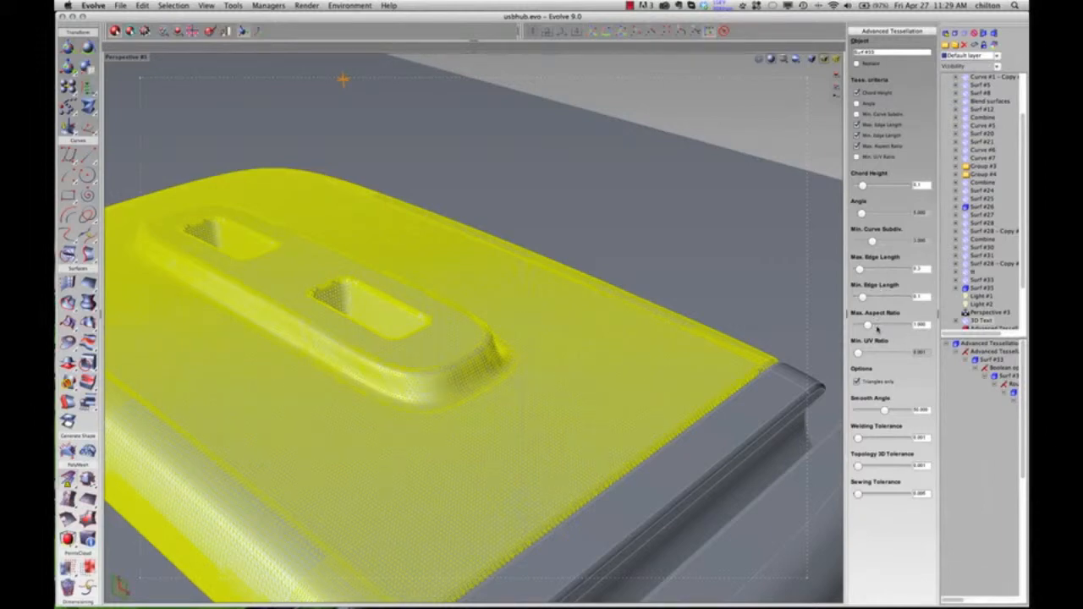
pyautogui.moveTo(555, 368); pyautogui.dragTo(592, 321, button='middle')
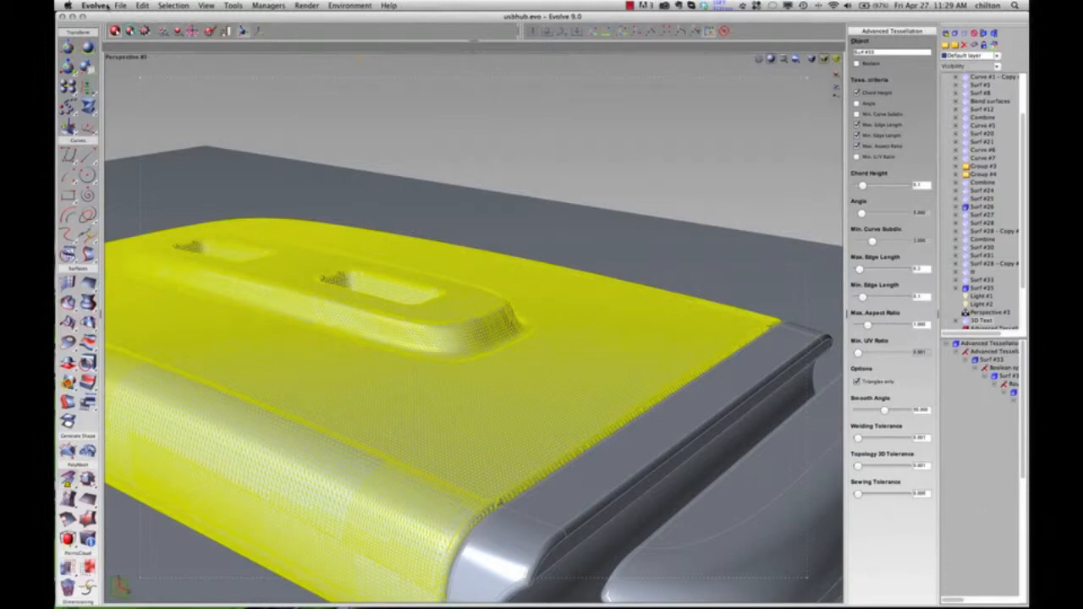
pyautogui.click(120, 6)
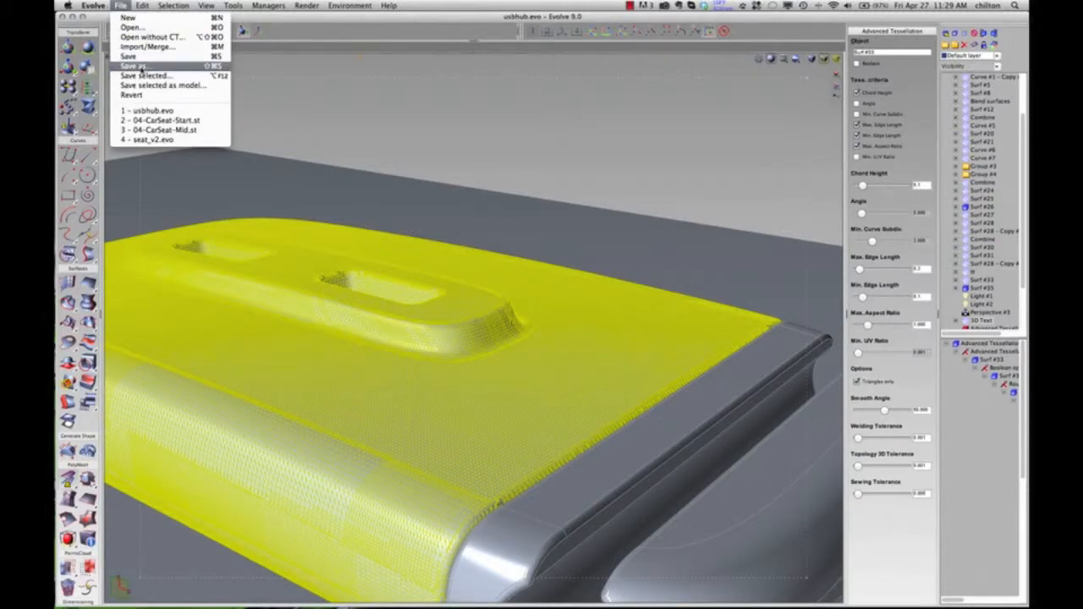
pyautogui.click(135, 66)
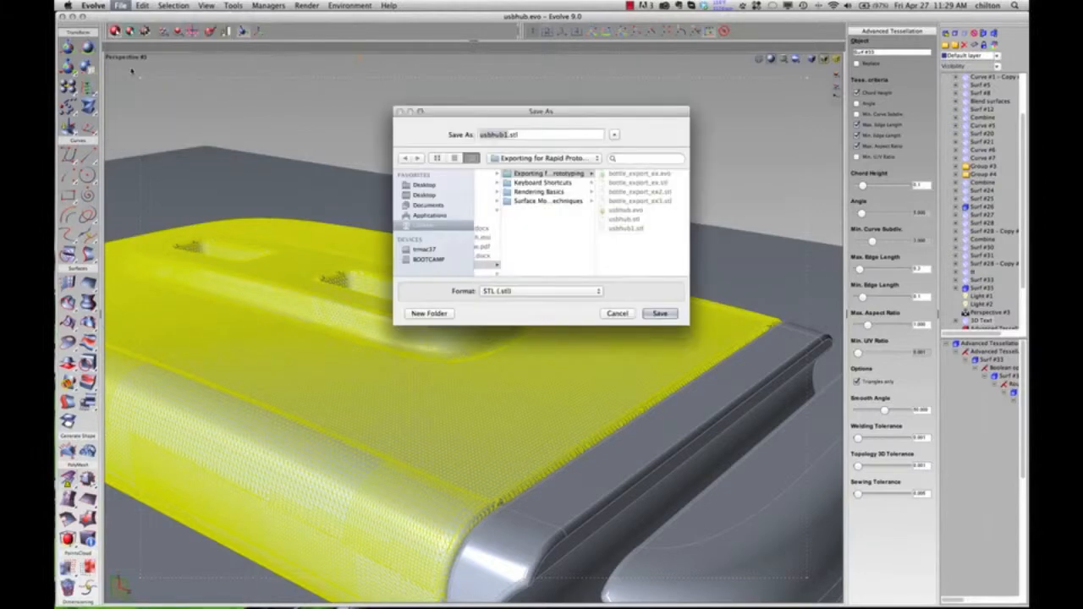
pyautogui.click(506, 135)
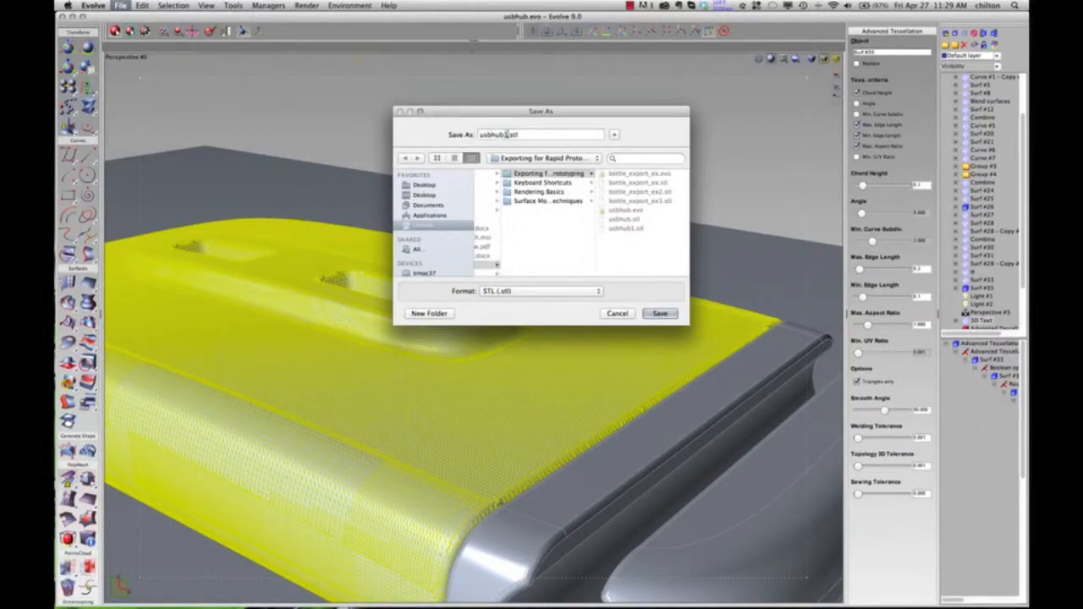
pyautogui.press('BackSpace')
pyautogui.write('2')
pyautogui.click(659, 313)
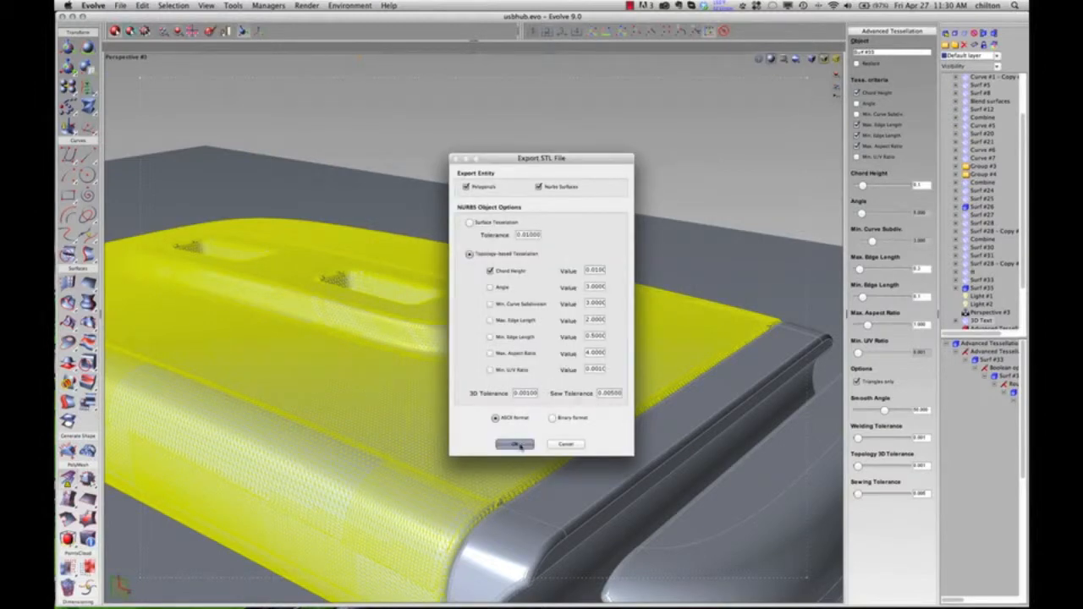
pyautogui.click(516, 444)
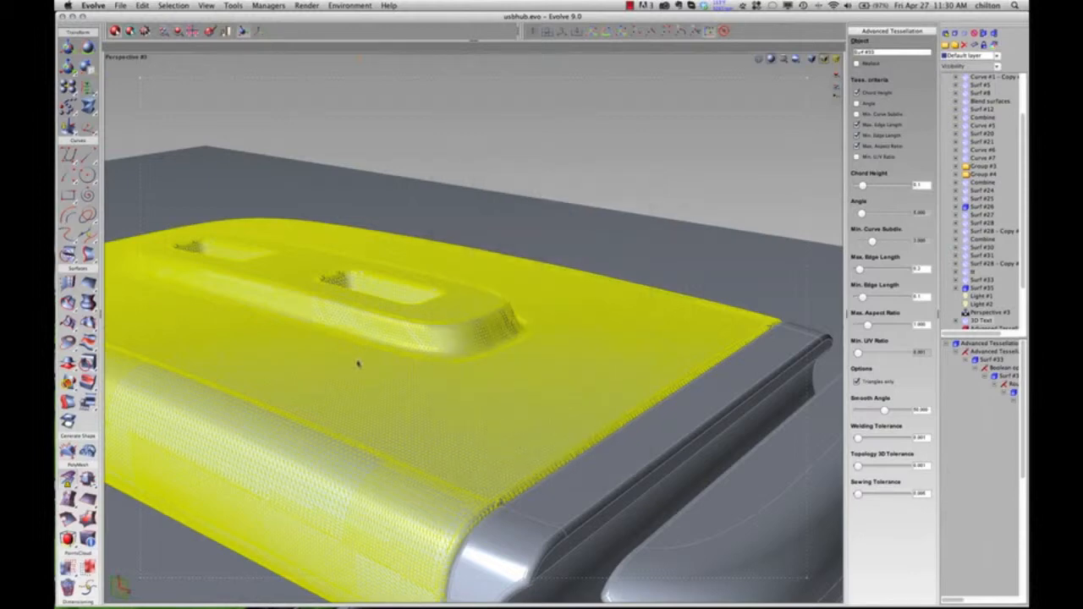